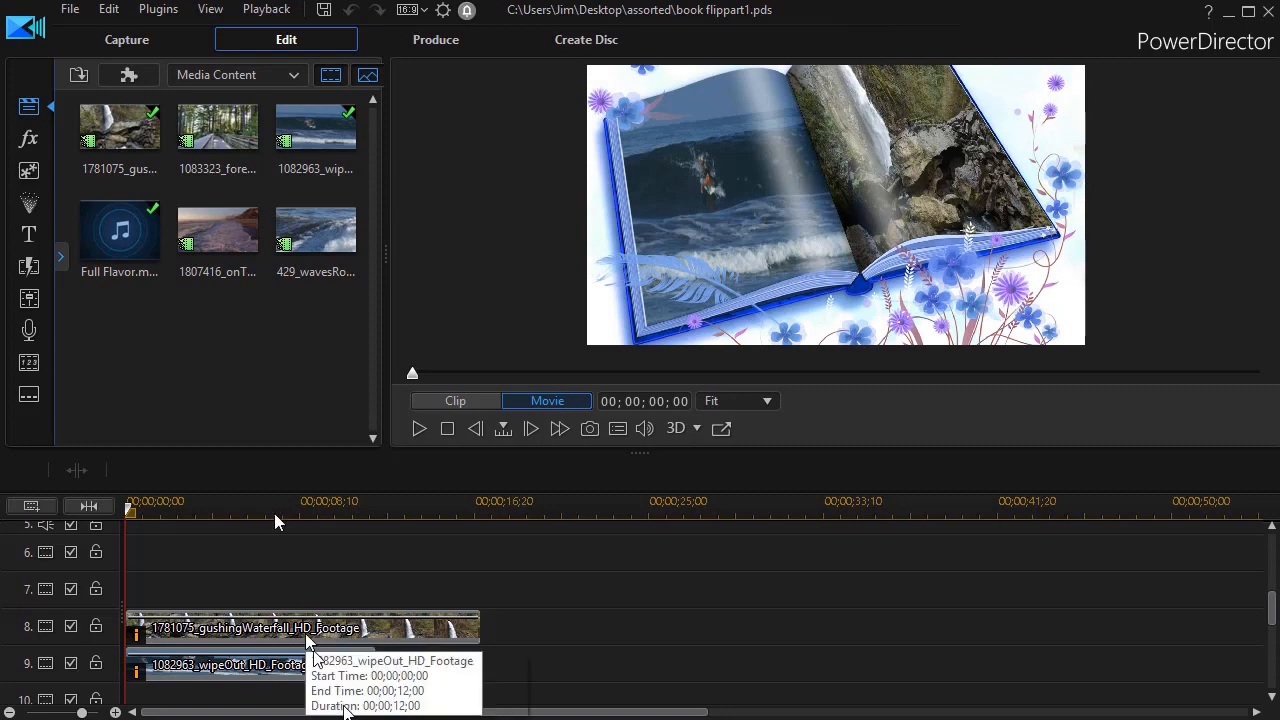
# - Preview the movie and open the 1082963_wipeOut_HD_Footage clip from track 9 in the PiP Designer
pyautogui.click(418, 429)
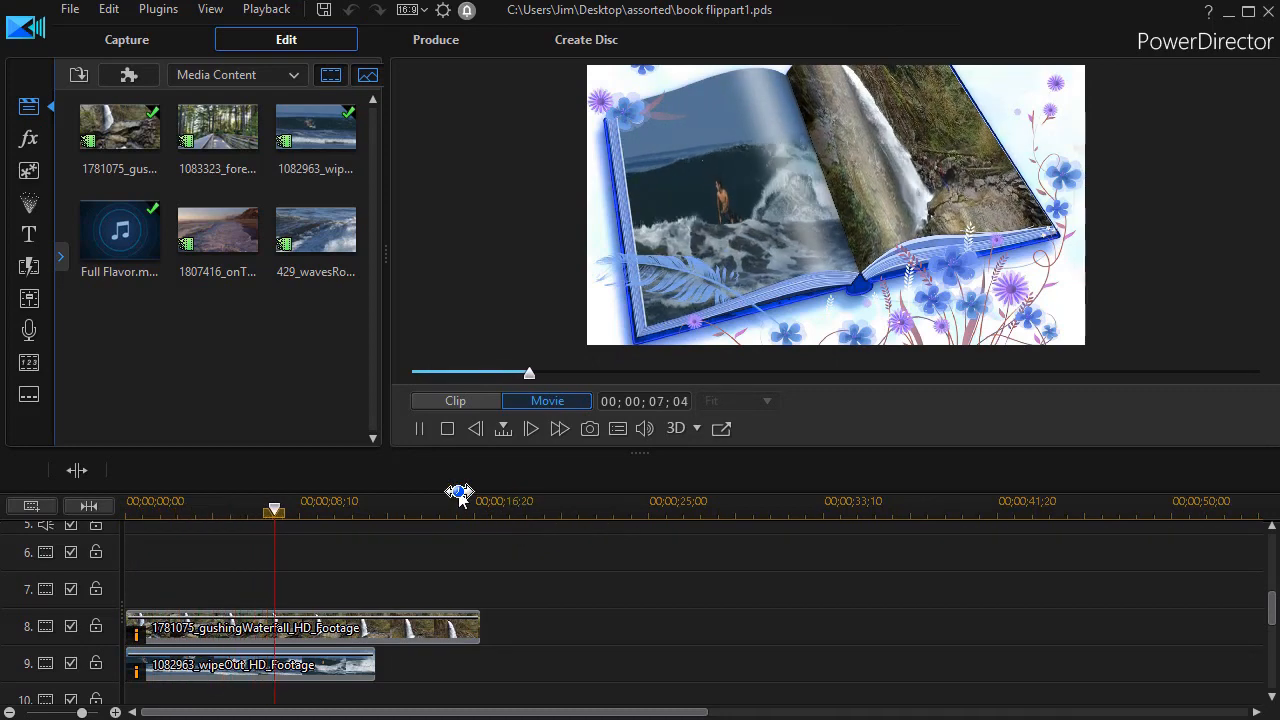
pyautogui.click(418, 428)
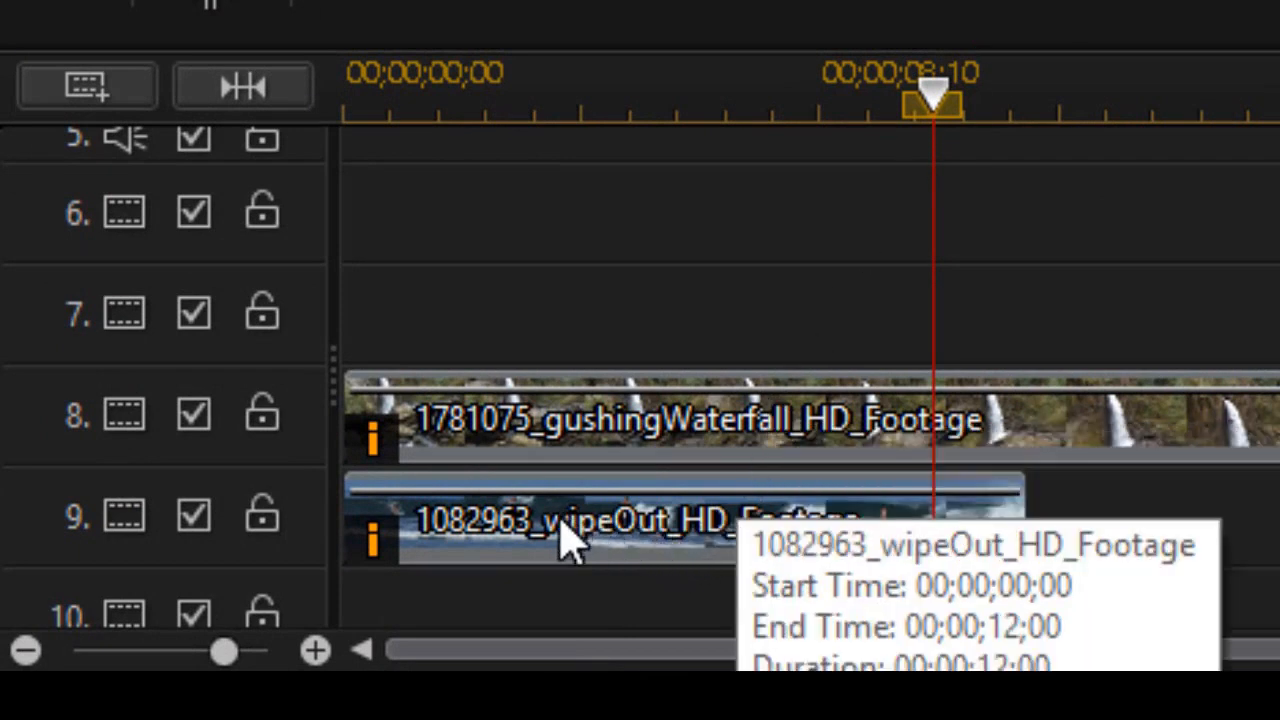
pyautogui.click(565, 543)
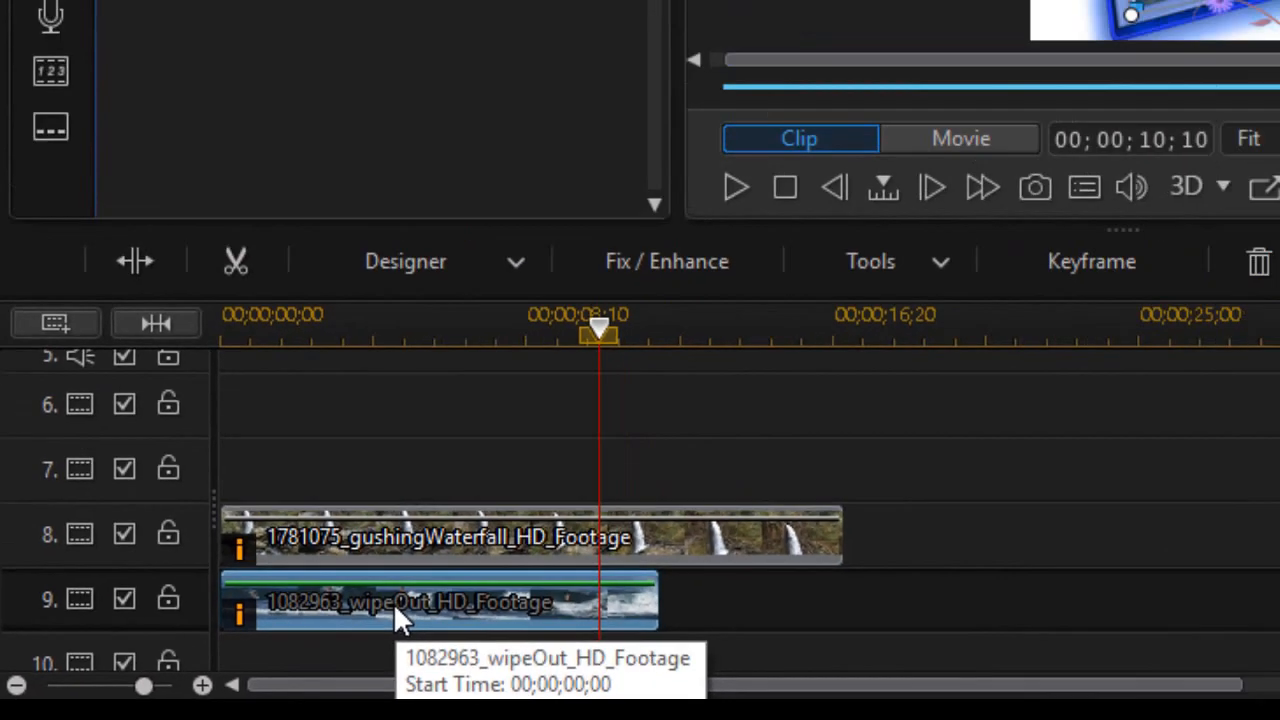
pyautogui.doubleClick(614, 524)
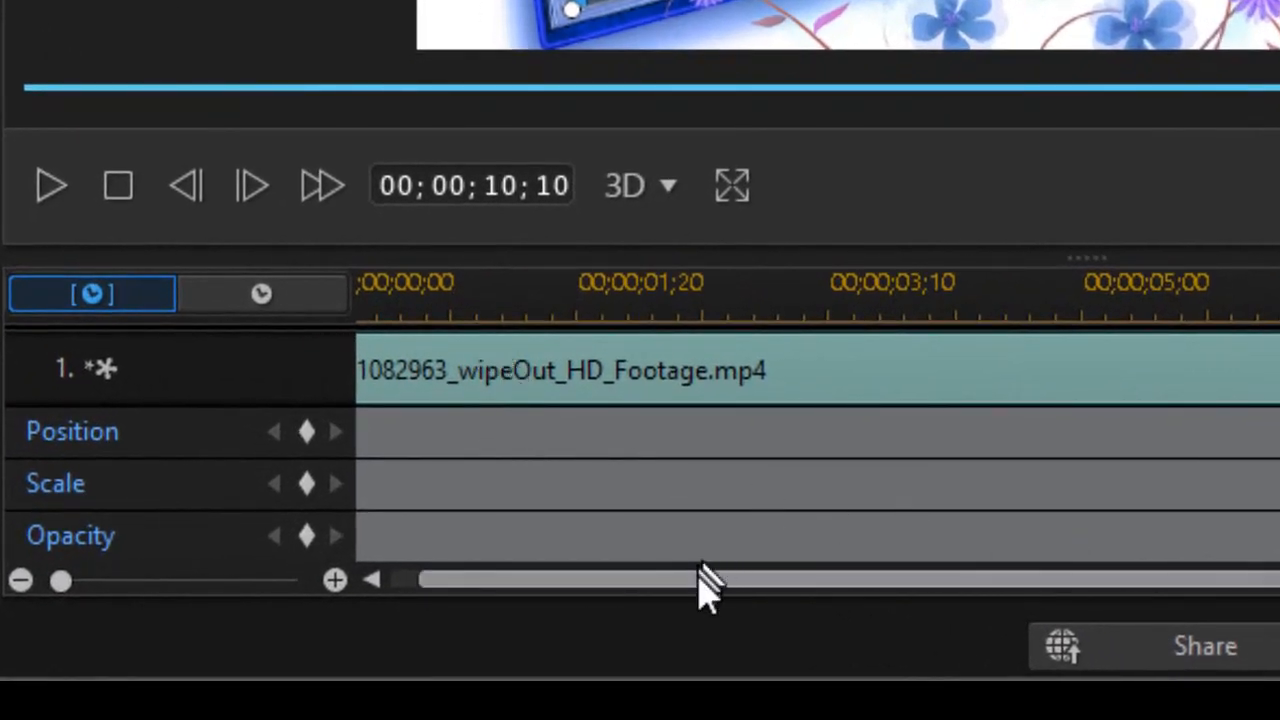
# - Add Position, Scale and Freeform keyframes to the wipeOut clip at 00;00;02;00
pyautogui.moveTo(700, 585); pyautogui.dragTo(460, 590)
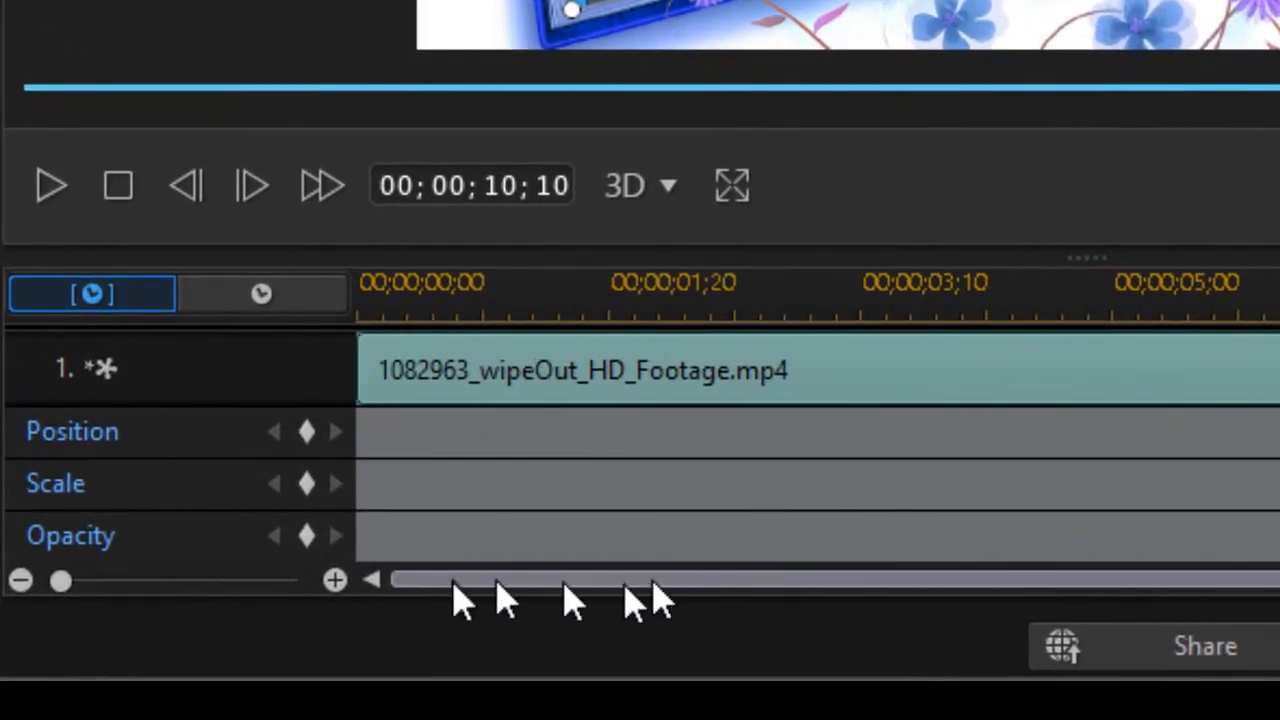
pyautogui.click(572, 302)
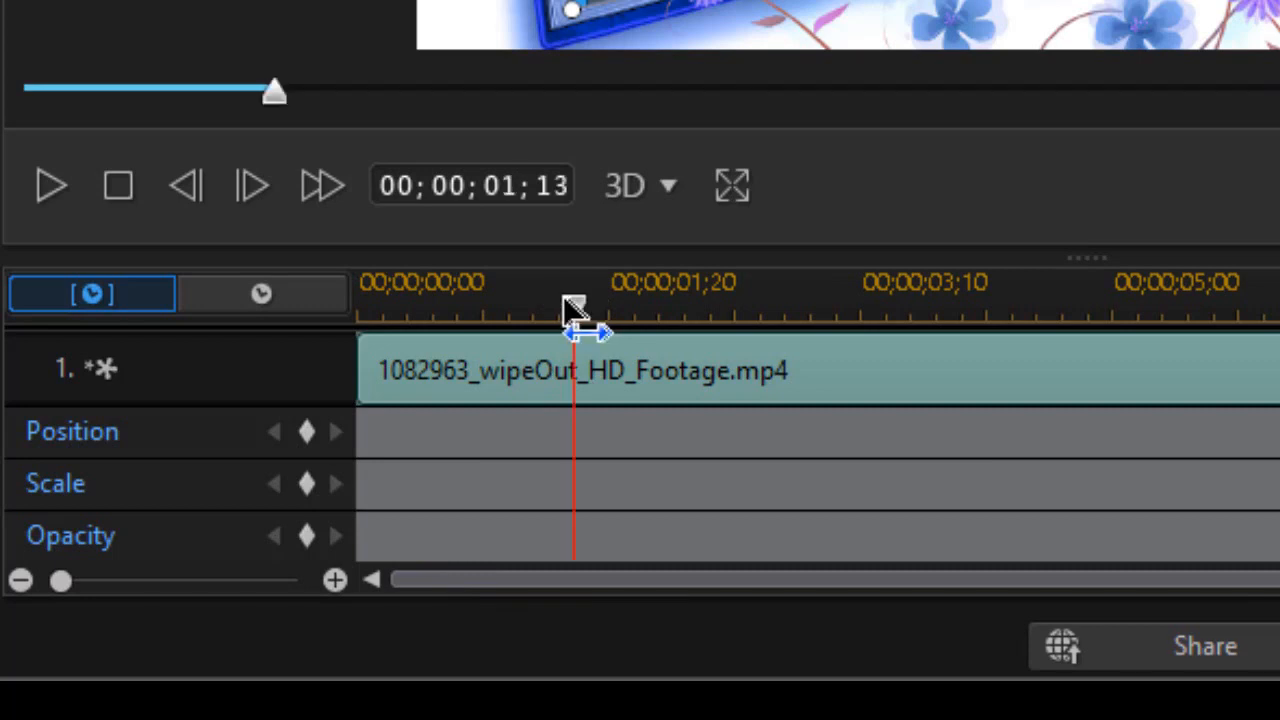
pyautogui.click(608, 305)
pyautogui.moveTo(608, 305); pyautogui.dragTo(657, 308)
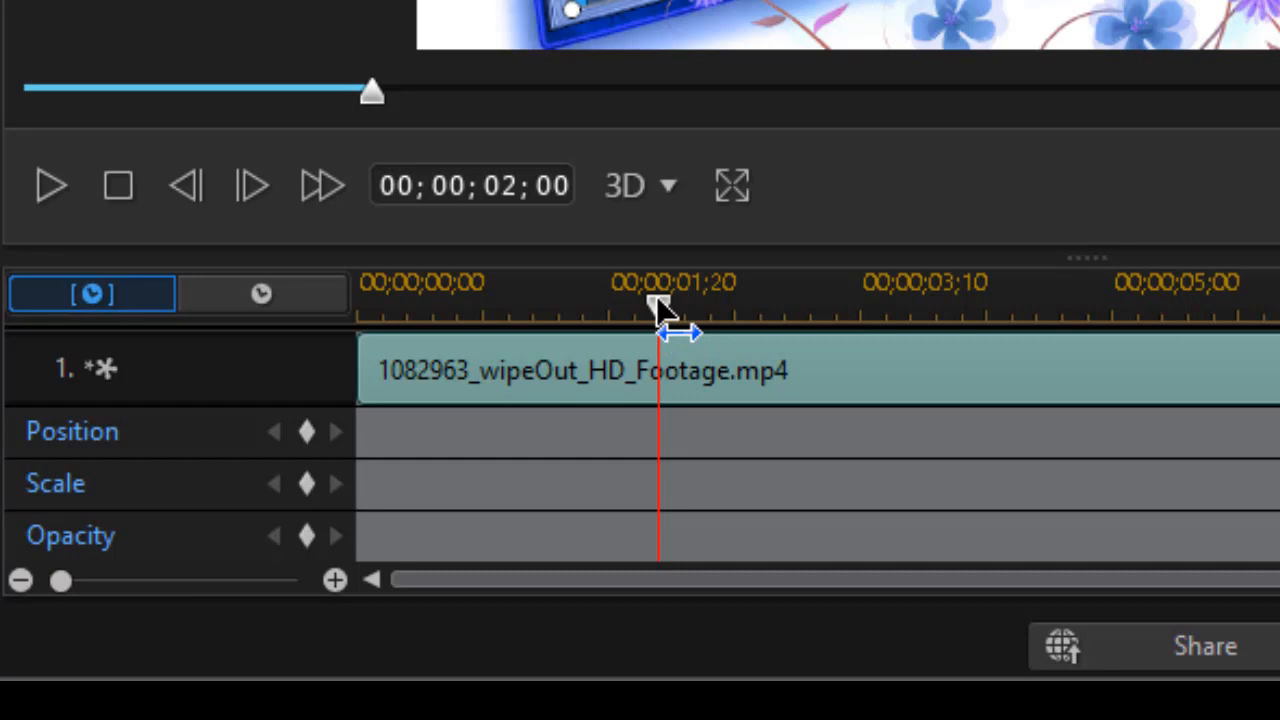
pyautogui.click(307, 432)
pyautogui.click(308, 484)
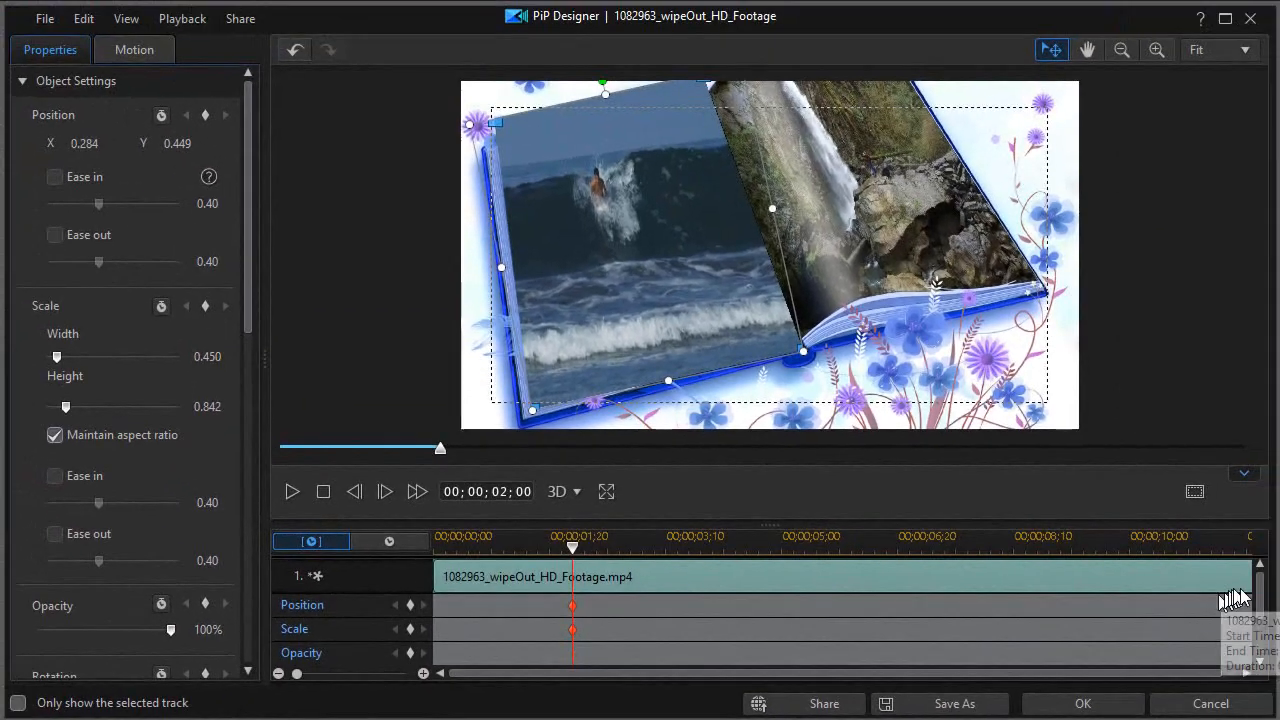
pyautogui.moveTo(1261, 588); pyautogui.dragTo(1261, 620)
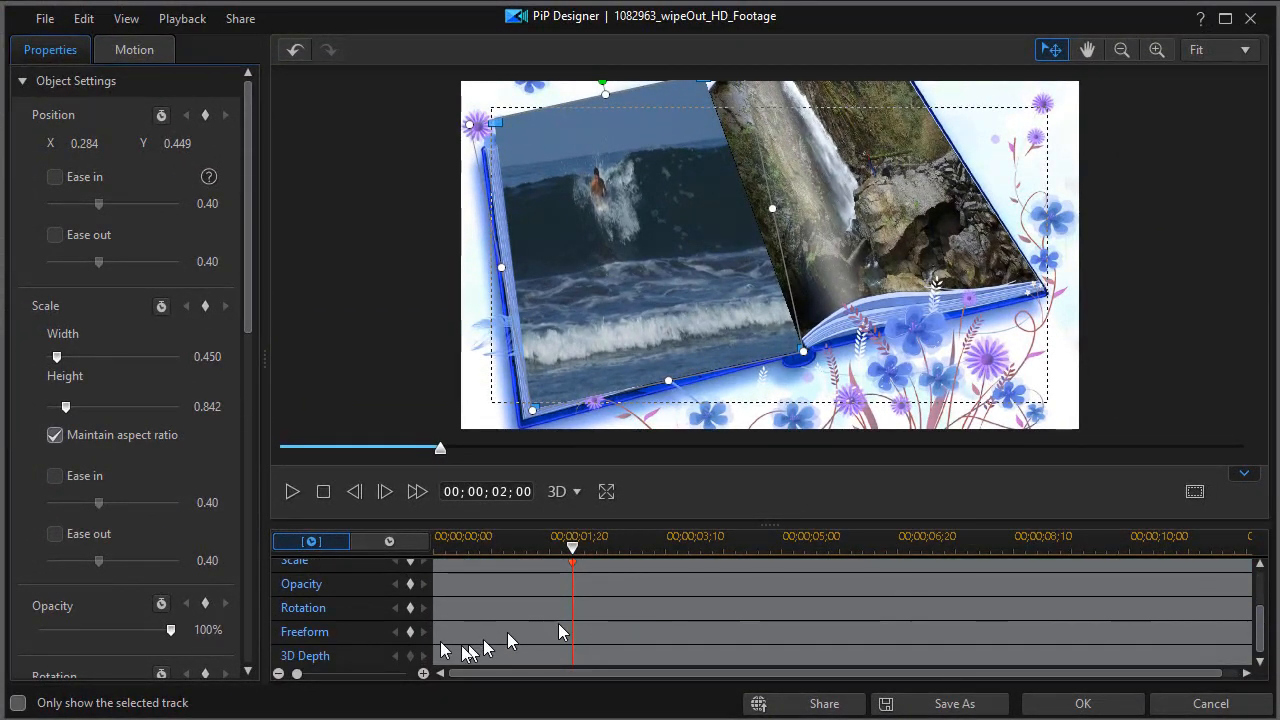
pyautogui.click(411, 631)
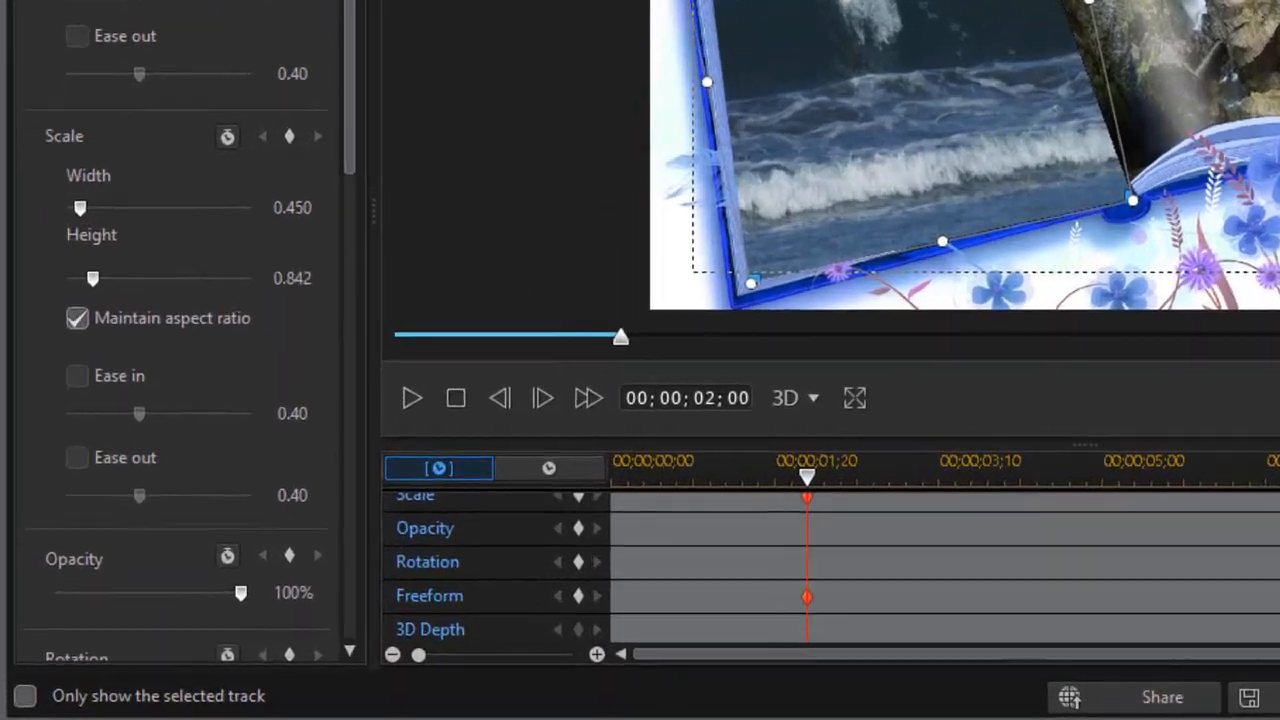
# - At 00;00;02;10, collapse the wipeOut clip's outer freeform corners toward the book's spine and align the thin strip with the spine
pyautogui.moveTo(1261, 625); pyautogui.dragTo(1261, 590)
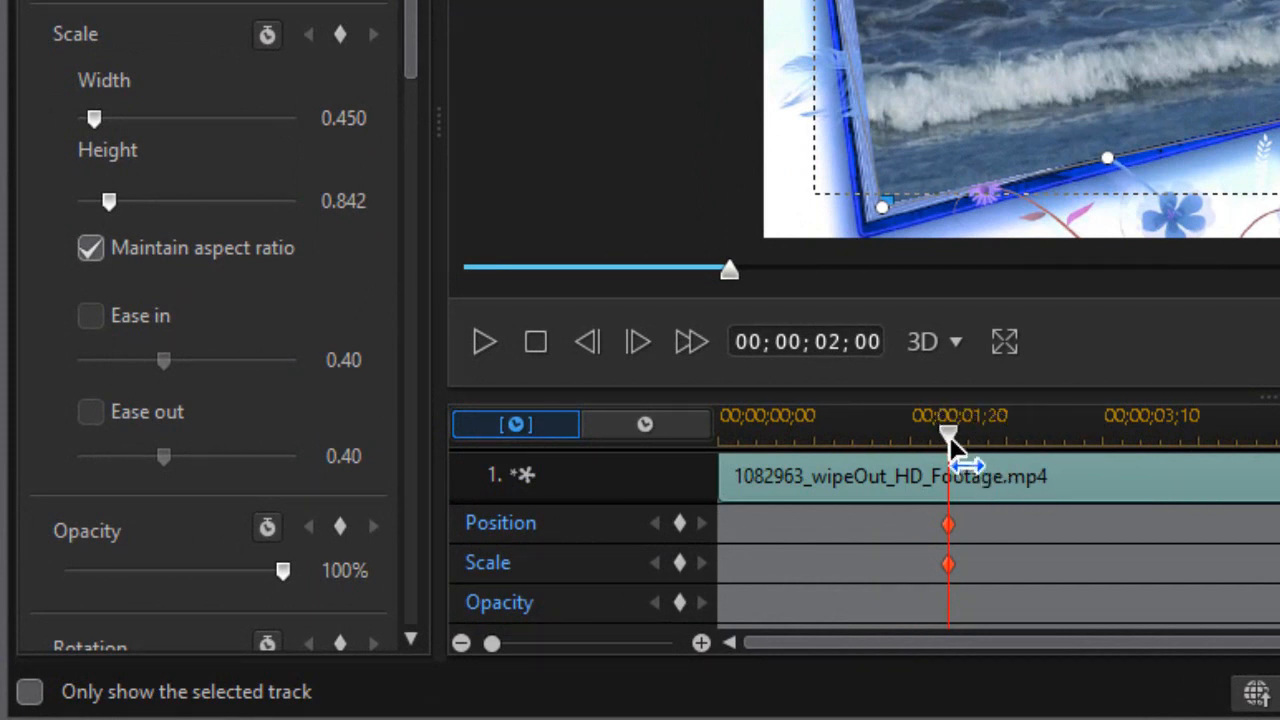
pyautogui.moveTo(949, 436); pyautogui.dragTo(988, 445)
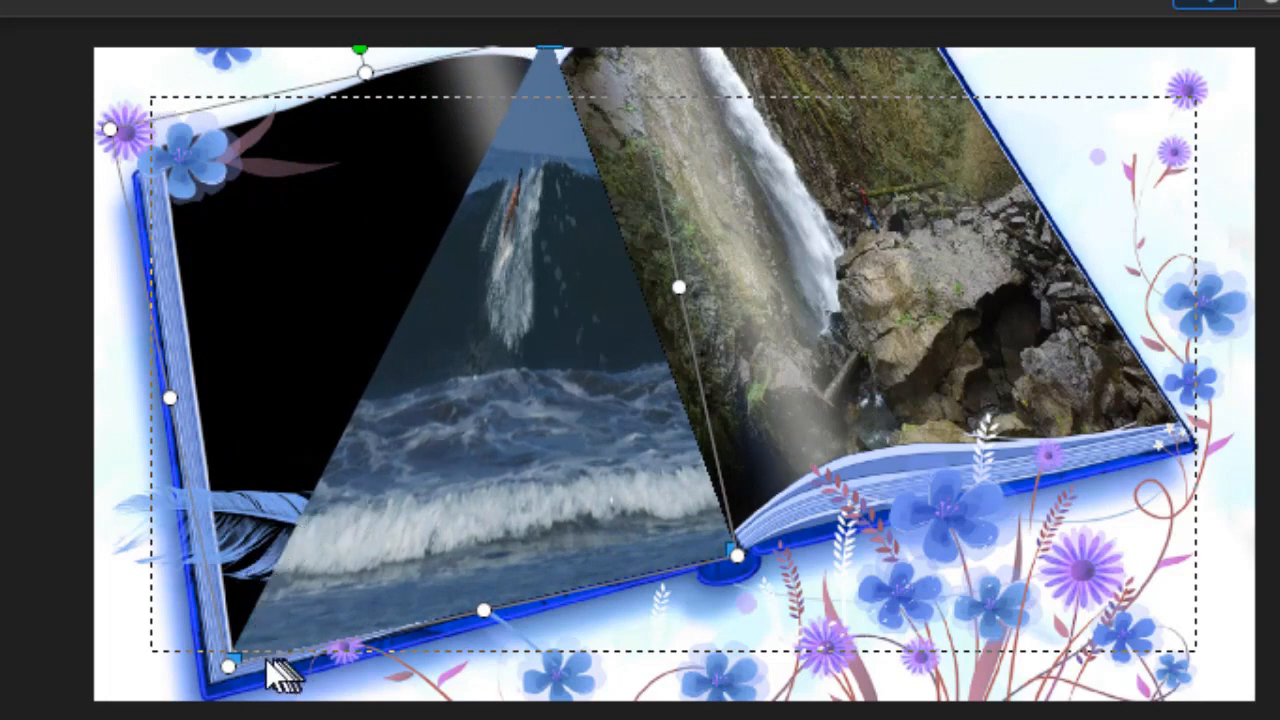
pyautogui.moveTo(235, 668); pyautogui.dragTo(737, 591)
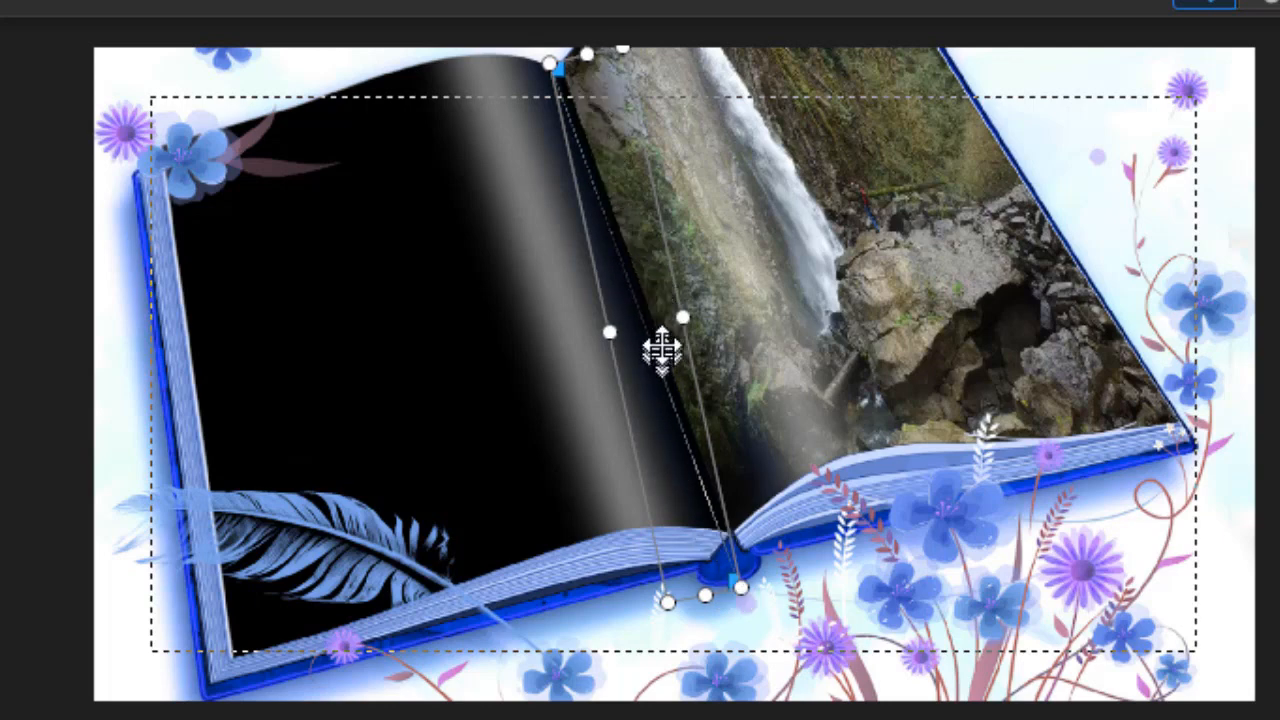
pyautogui.moveTo(657, 337); pyautogui.dragTo(654, 315)
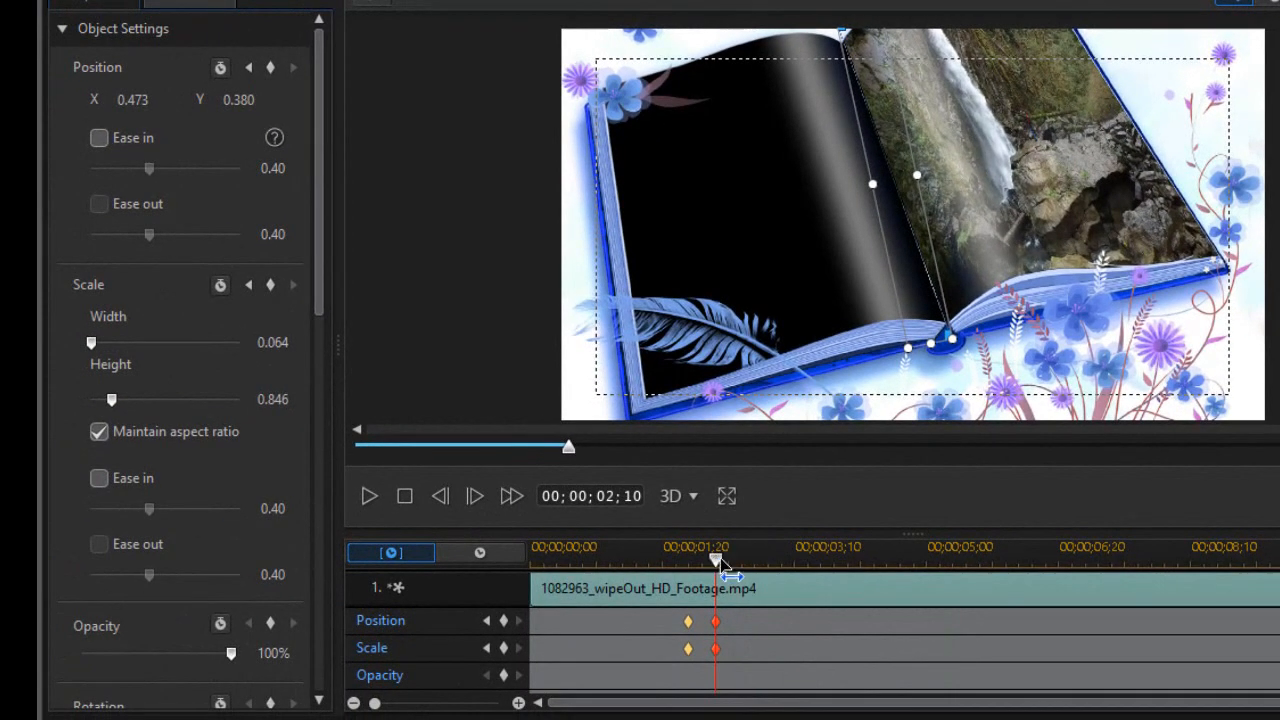
# - At 00;00;02;20, widen the collapsed wipeOut clip and move it onto the right page with its inner edge along the spine
pyautogui.moveTo(718, 562); pyautogui.dragTo(745, 568)
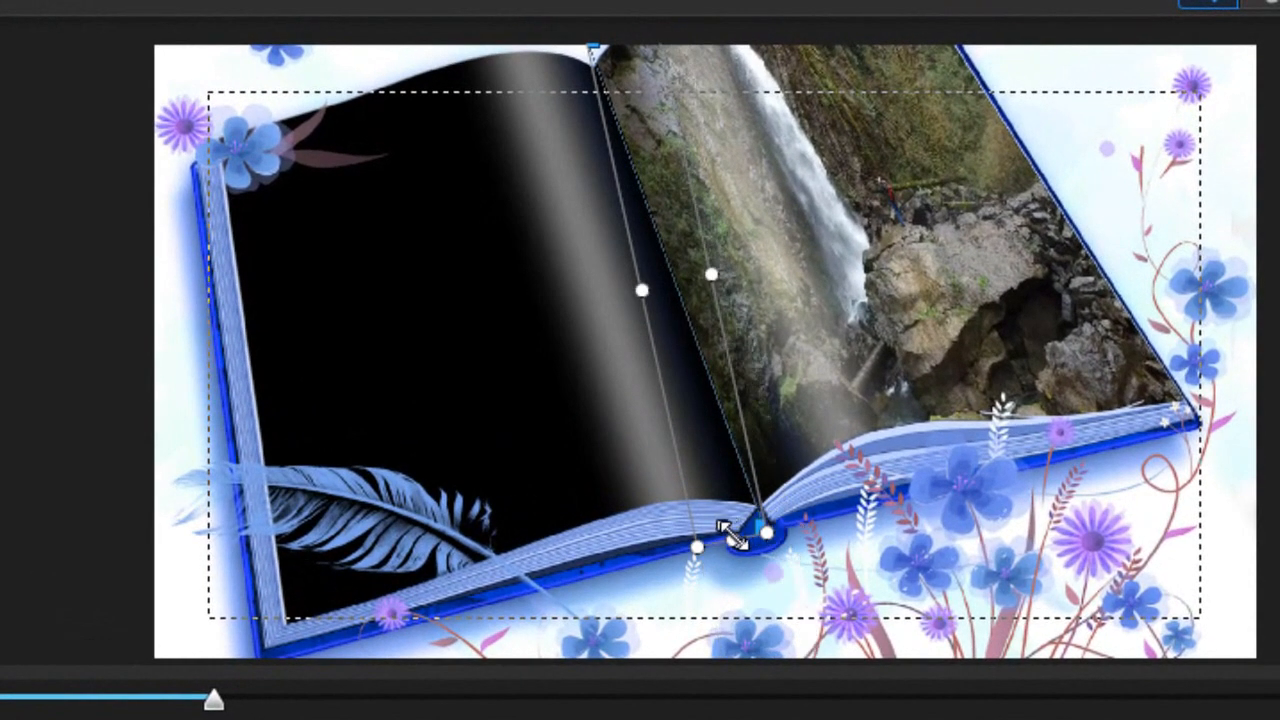
pyautogui.moveTo(733, 536); pyautogui.dragTo(735, 541)
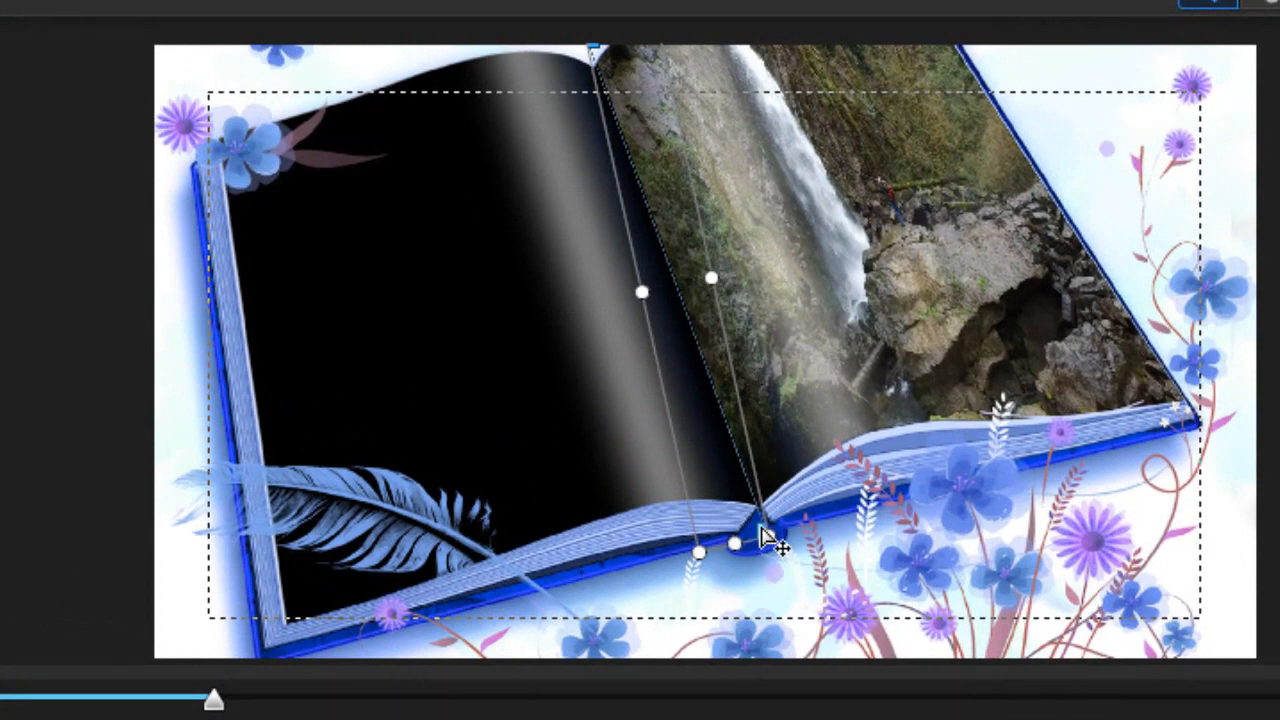
pyautogui.moveTo(750, 524); pyautogui.dragTo(595, 576)
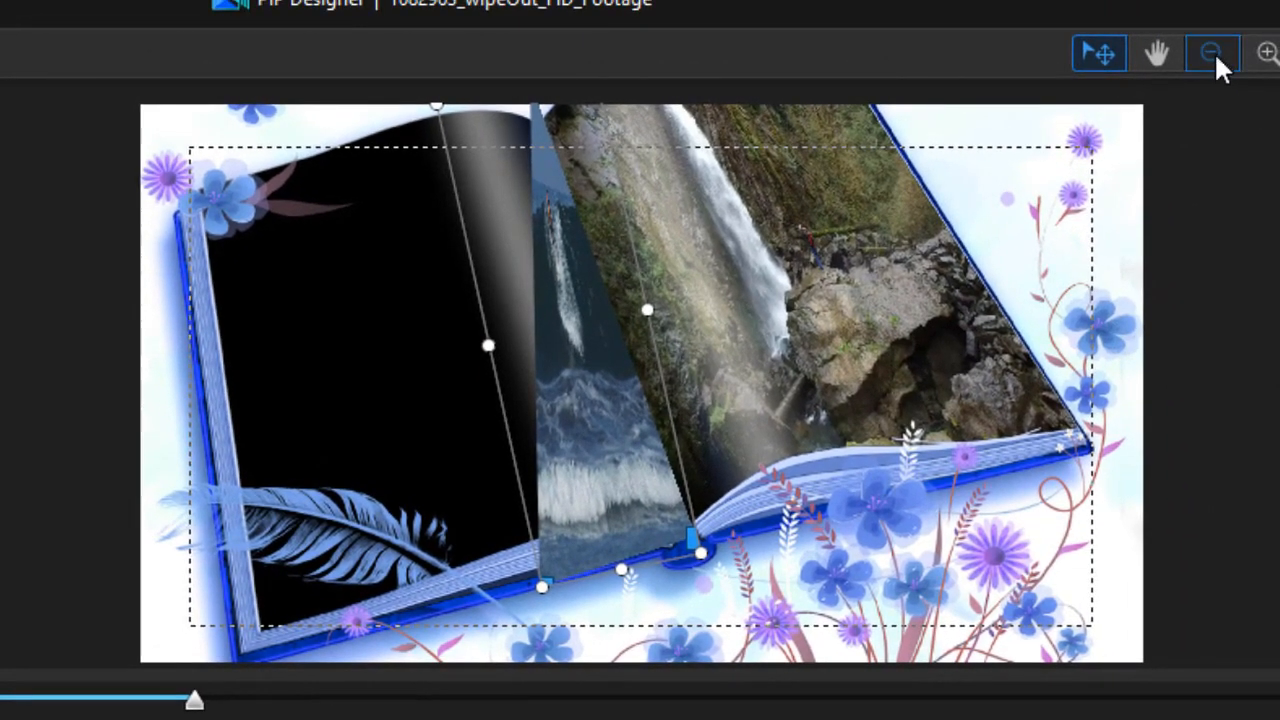
pyautogui.click(1213, 53)
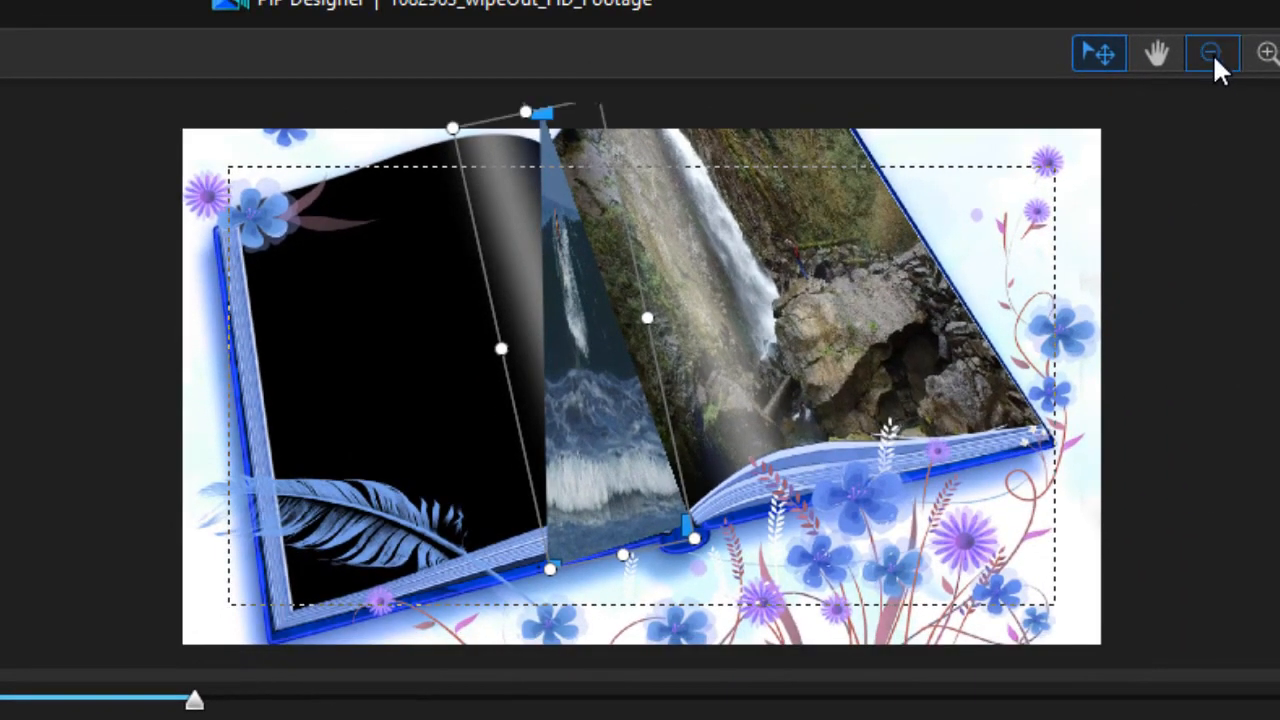
pyautogui.click(1213, 53)
pyautogui.moveTo(566, 180); pyautogui.dragTo(463, 240)
pyautogui.moveTo(564, 323); pyautogui.dragTo(689, 305)
pyautogui.moveTo(690, 505)
pyautogui.mouseDown()
pyautogui.moveTo(682, 495)
pyautogui.moveTo(690, 517)
pyautogui.mouseUp()
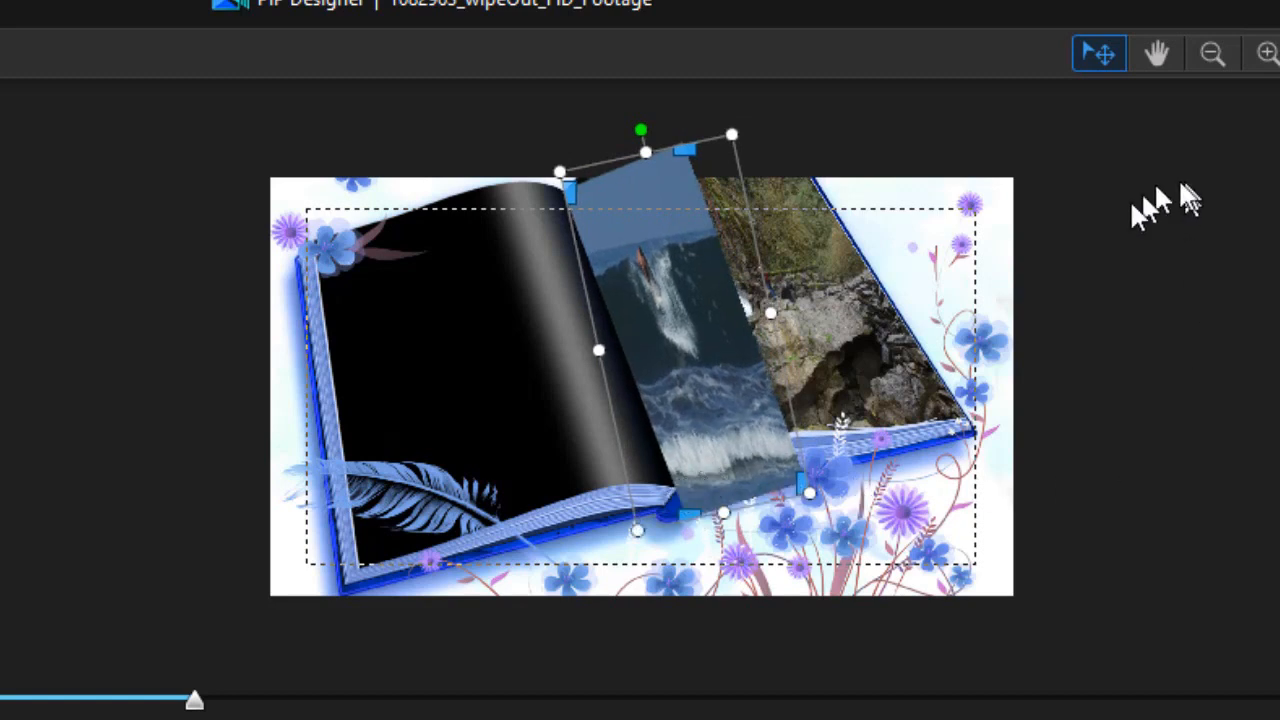
# - Stretch the wipeOut clip's freeform corners toward the right page's outer edge and reposition it to cover the waterfall page
pyautogui.click(1157, 54)
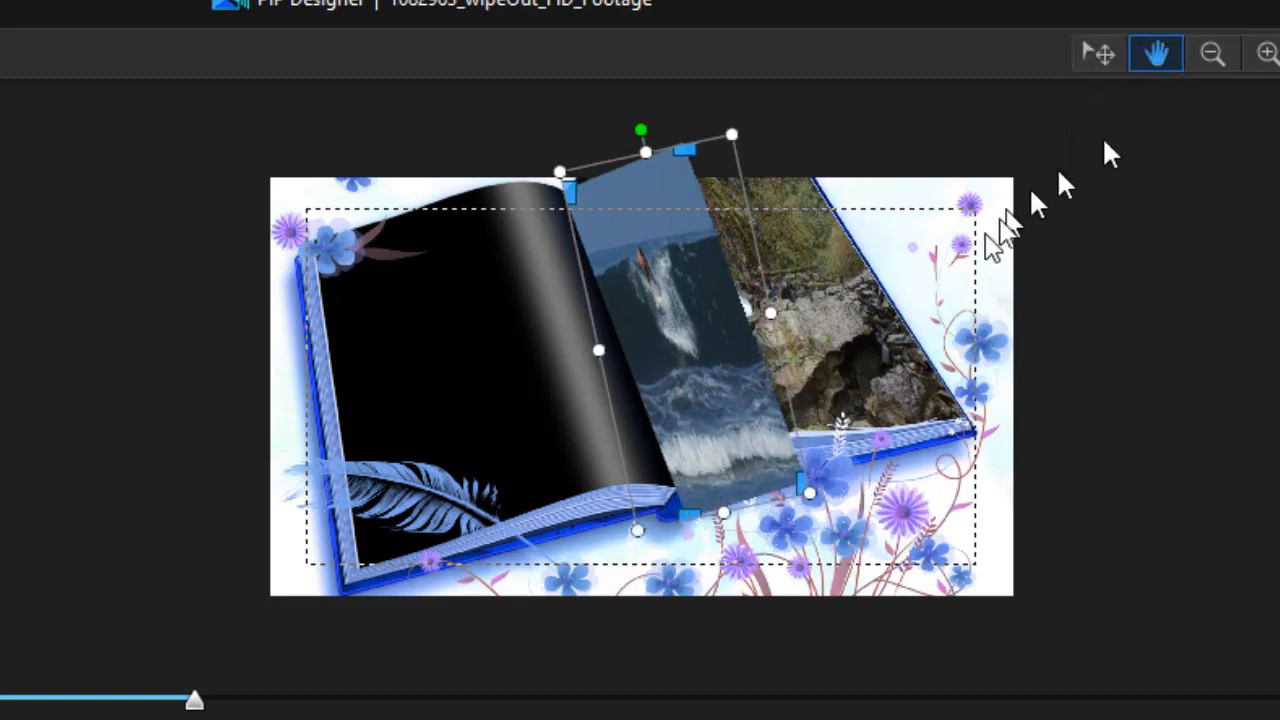
pyautogui.moveTo(920, 260); pyautogui.dragTo(921, 287)
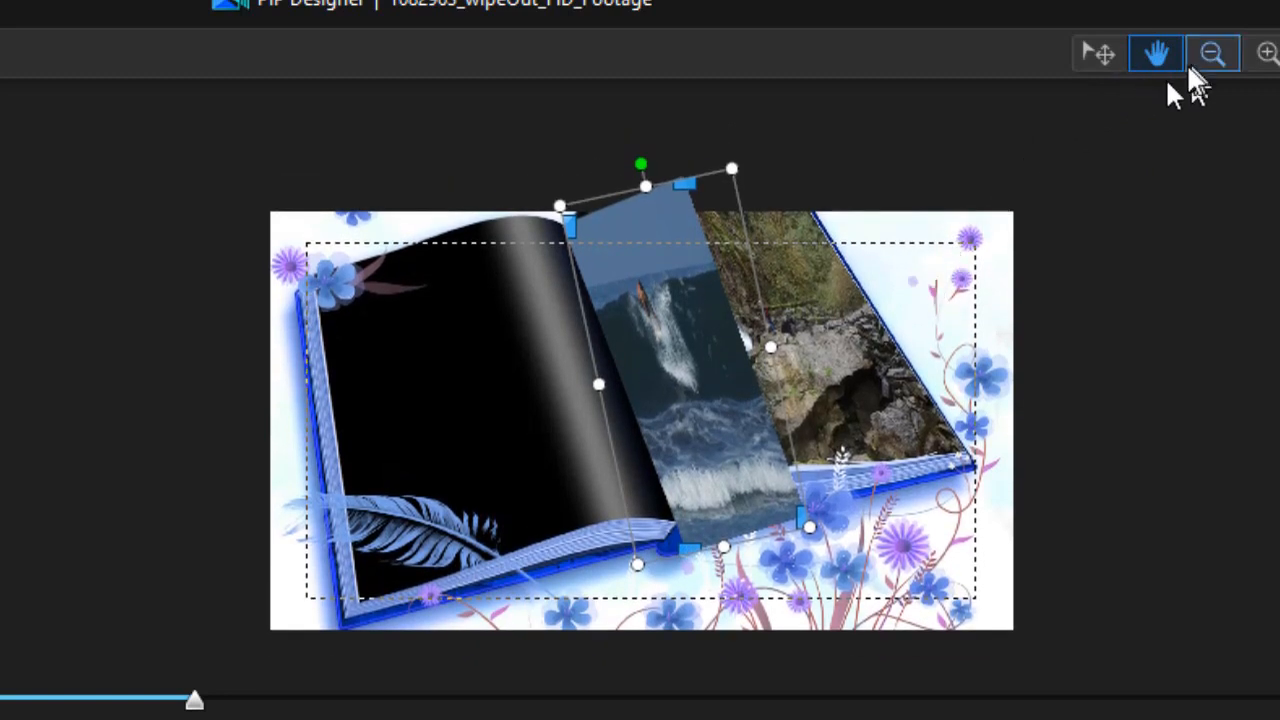
pyautogui.click(1105, 54)
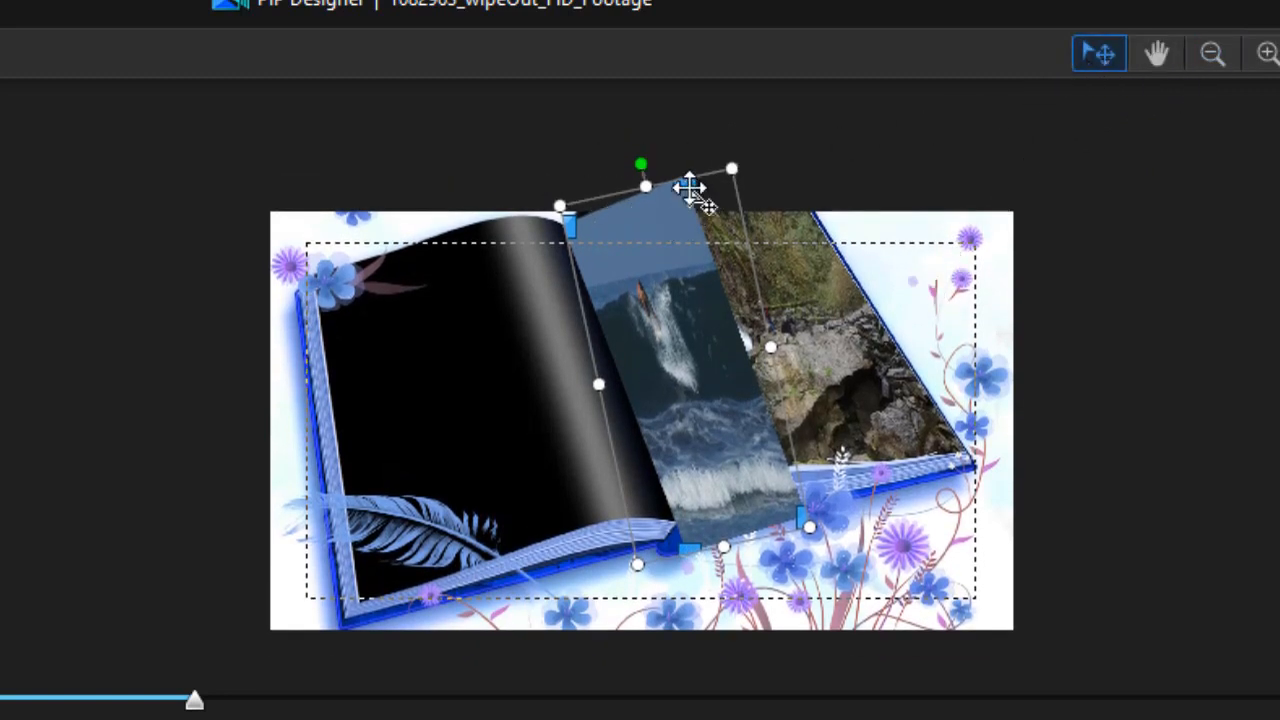
pyautogui.moveTo(688, 193); pyautogui.dragTo(813, 198)
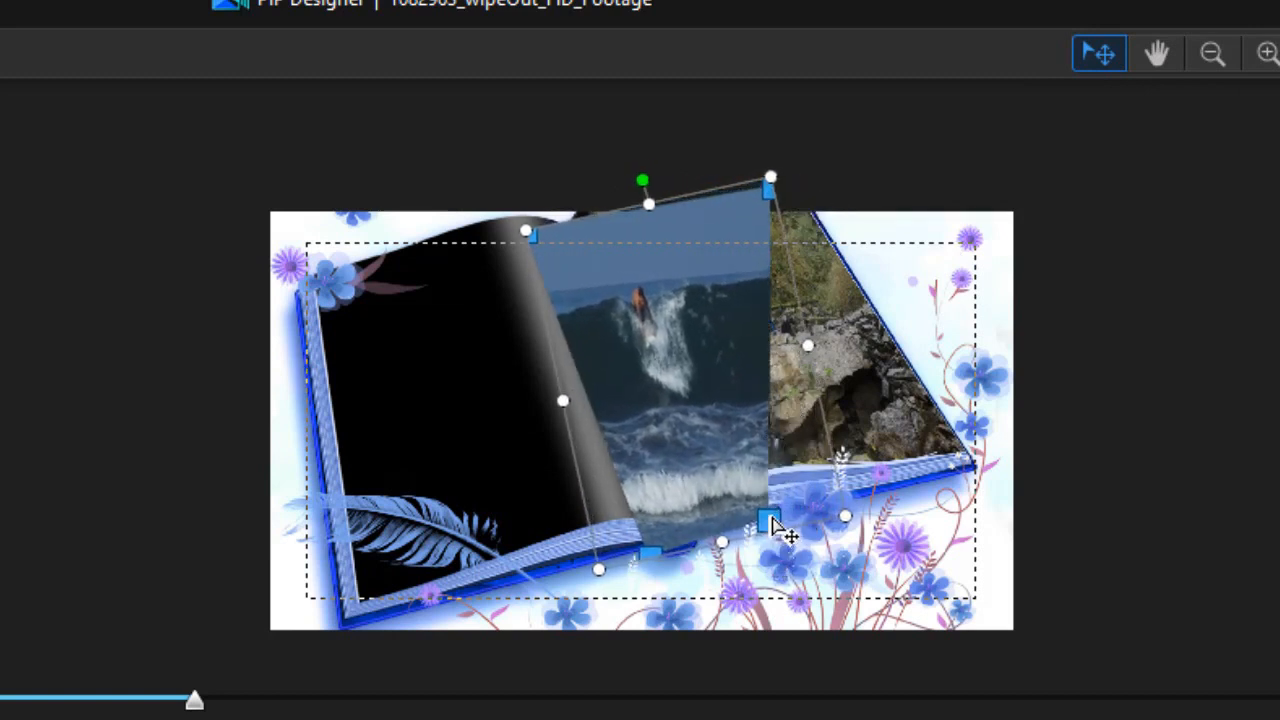
pyautogui.moveTo(790, 530); pyautogui.dragTo(900, 500)
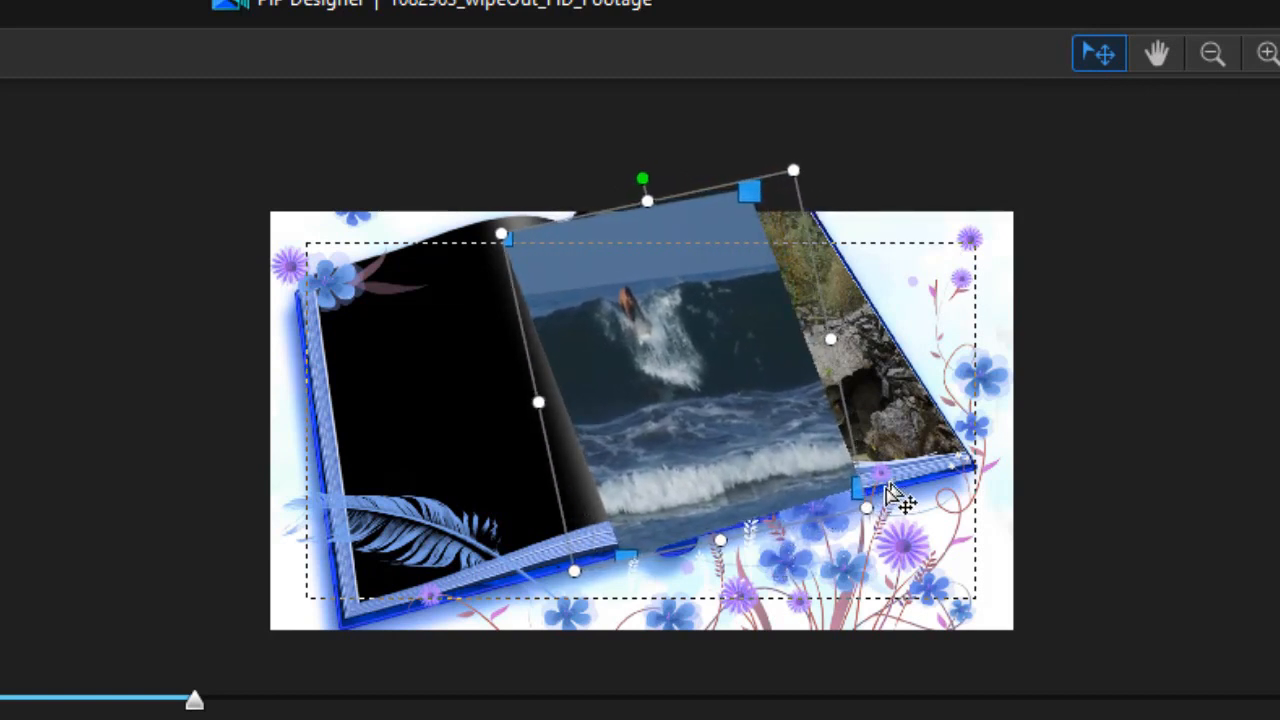
pyautogui.moveTo(654, 343); pyautogui.dragTo(712, 318)
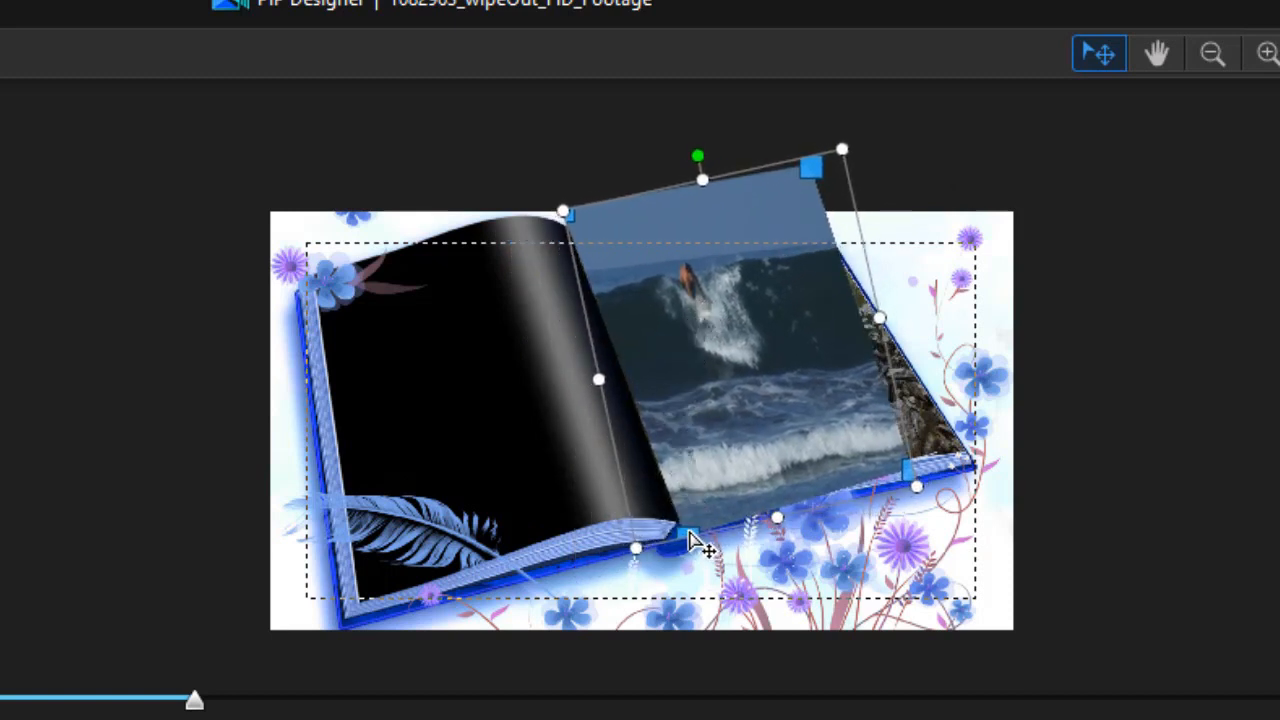
pyautogui.moveTo(689, 525); pyautogui.dragTo(684, 514)
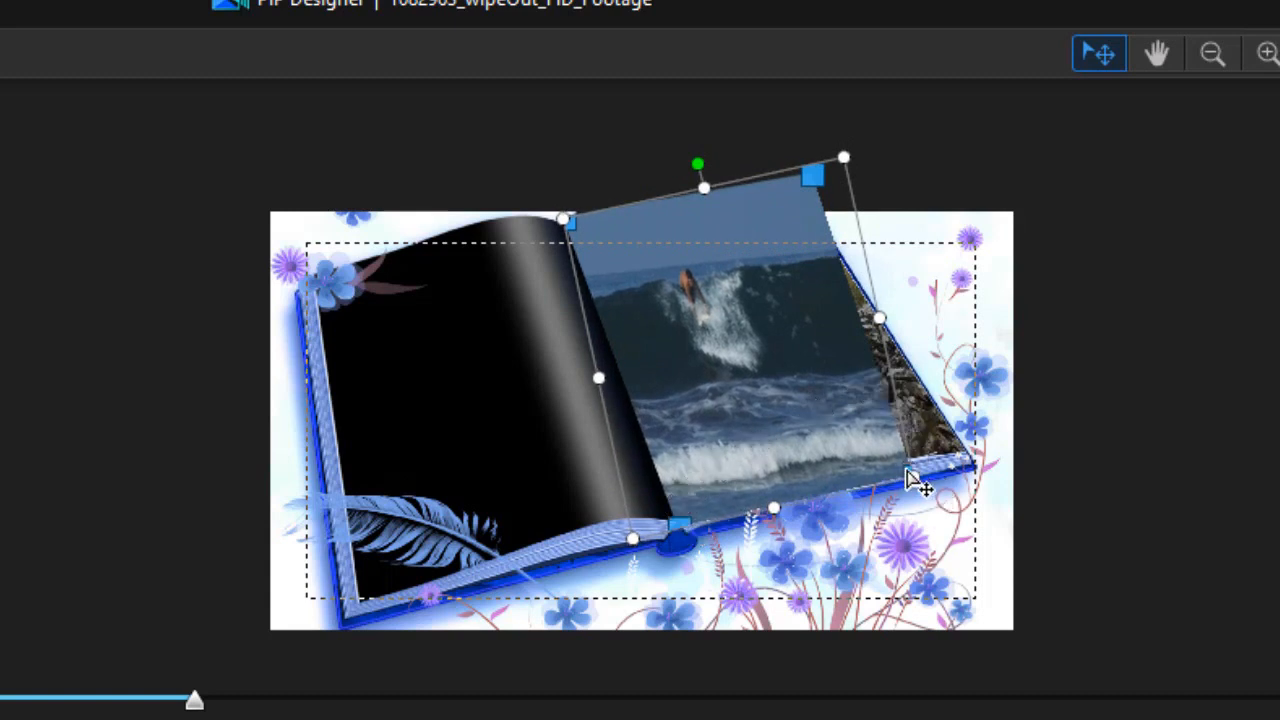
pyautogui.moveTo(912, 480); pyautogui.dragTo(960, 460)
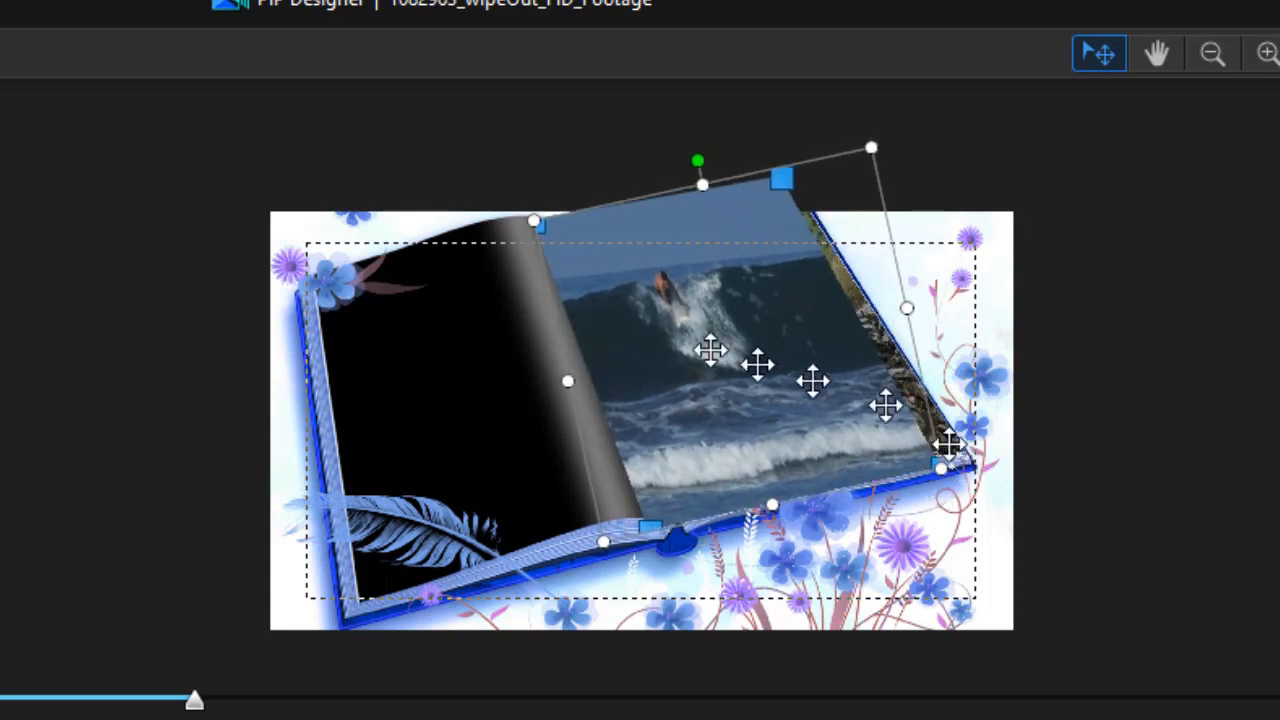
pyautogui.moveTo(722, 346); pyautogui.dragTo(759, 375)
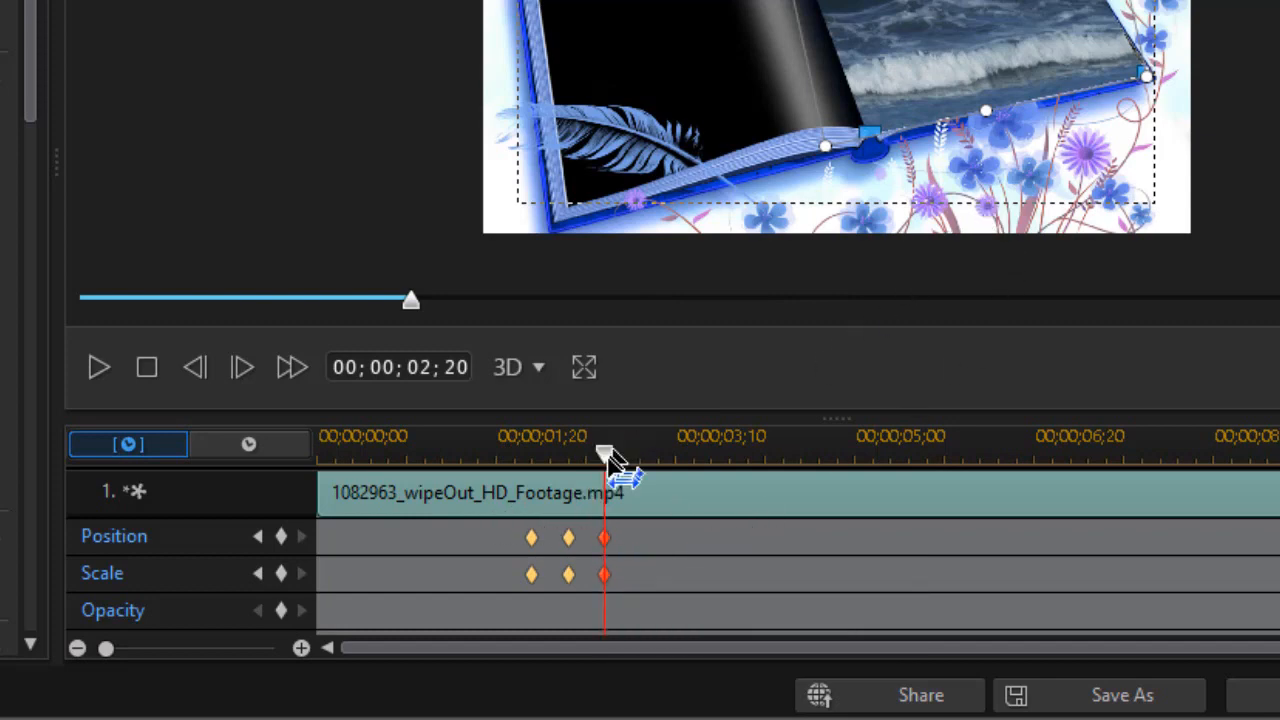
# - Play the page-flip animation from the clip's start and accept the PiP Designer changes
pyautogui.moveTo(608, 460); pyautogui.dragTo(324, 455)
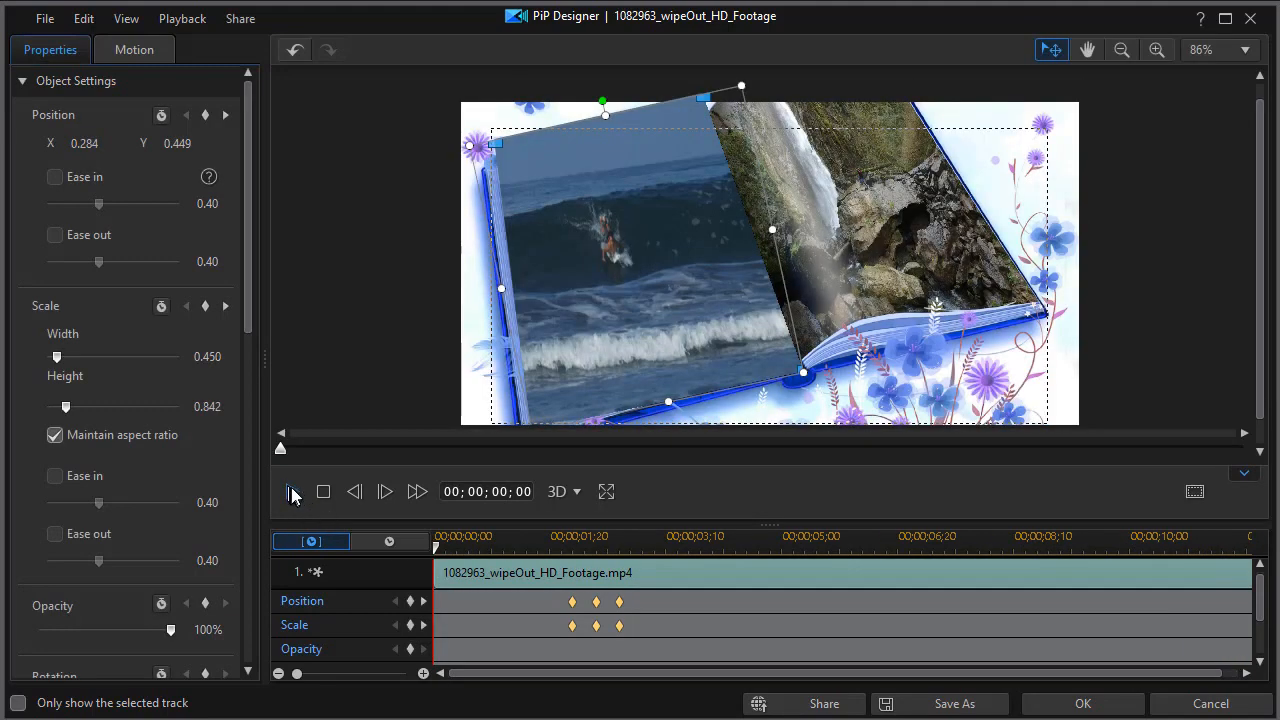
pyautogui.click(293, 493)
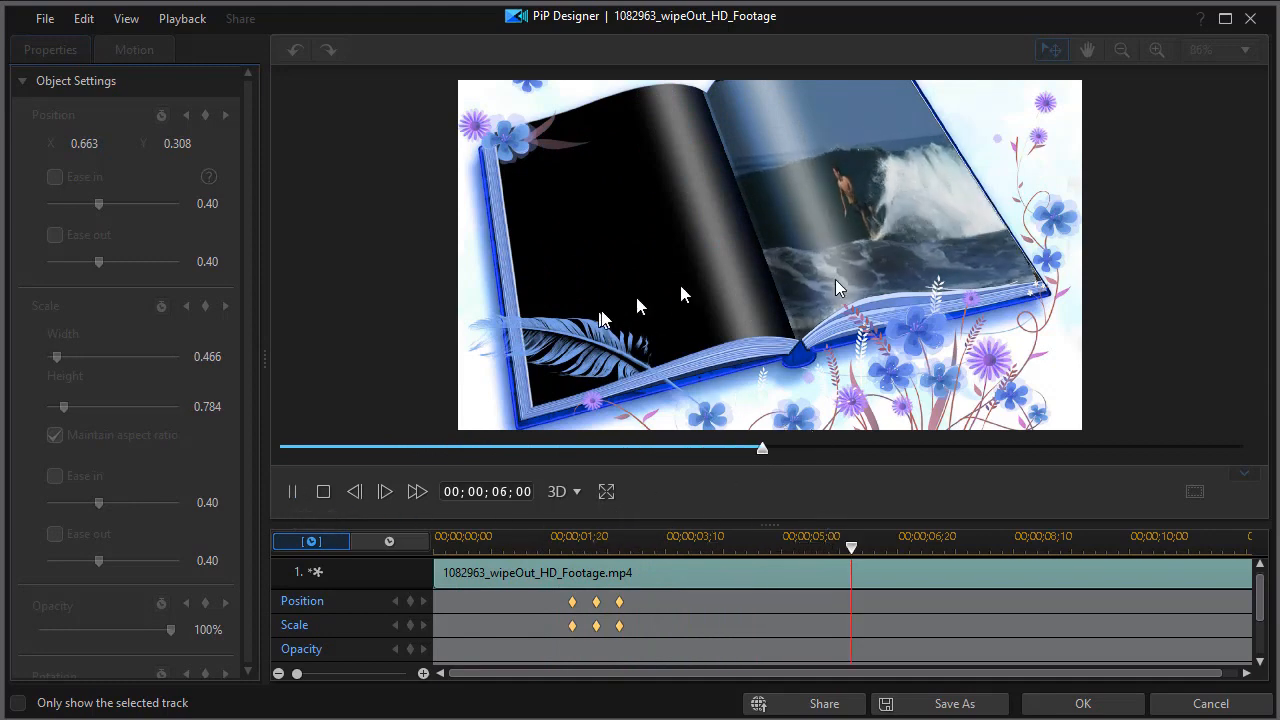
pyautogui.click(1083, 704)
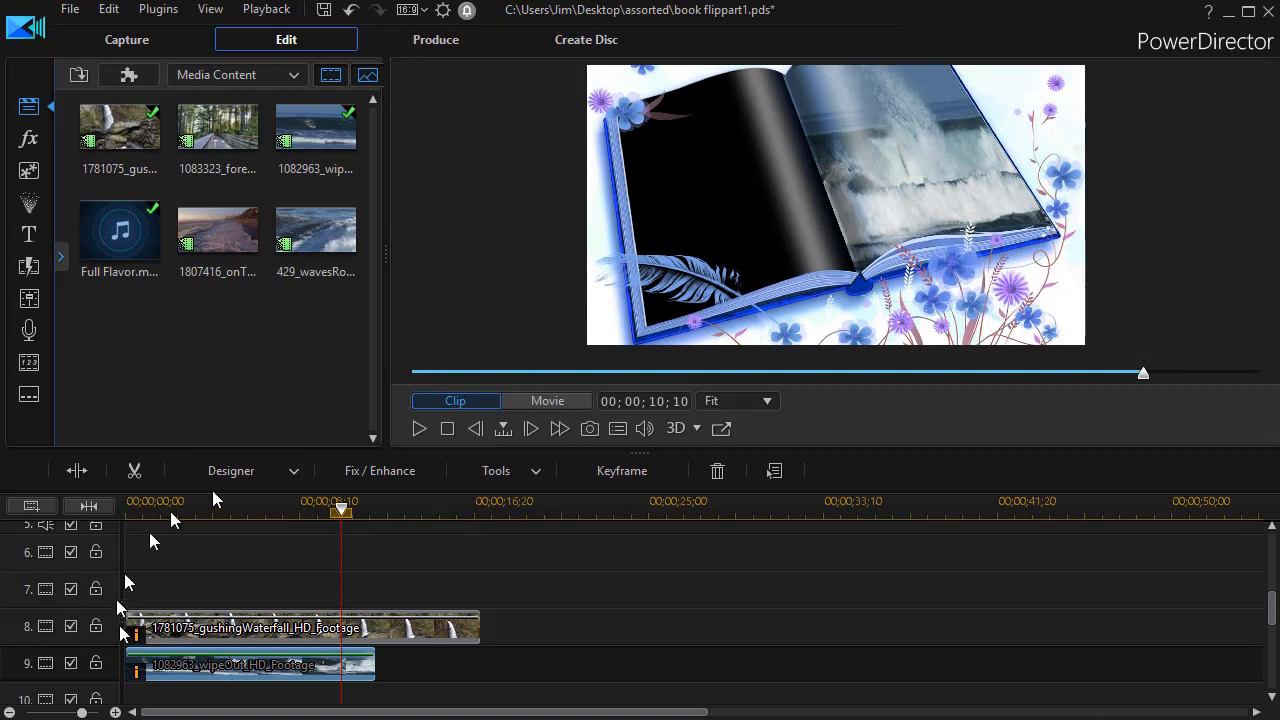
# - Place the 1807416_onTheShore_HD_Footage clip near the start of track 7
pyautogui.click(341, 512)
pyautogui.moveTo(341, 512); pyautogui.dragTo(148, 561)
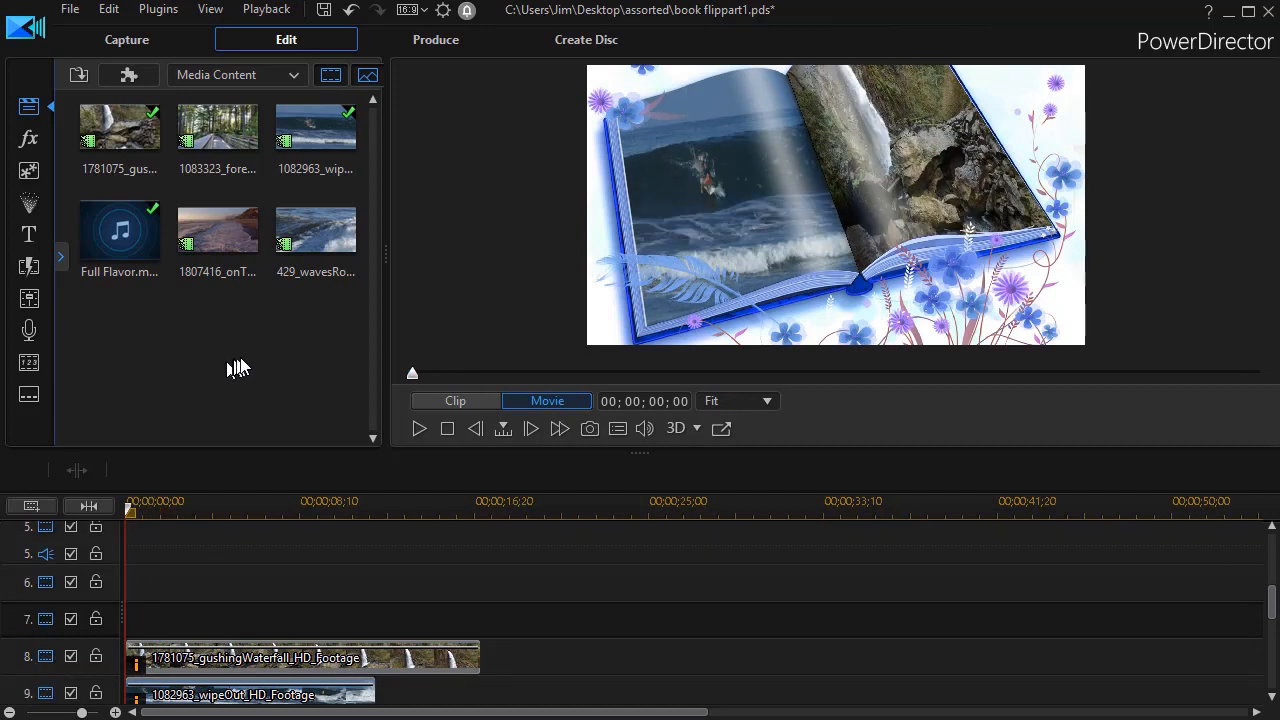
pyautogui.moveTo(220, 236); pyautogui.dragTo(135, 620)
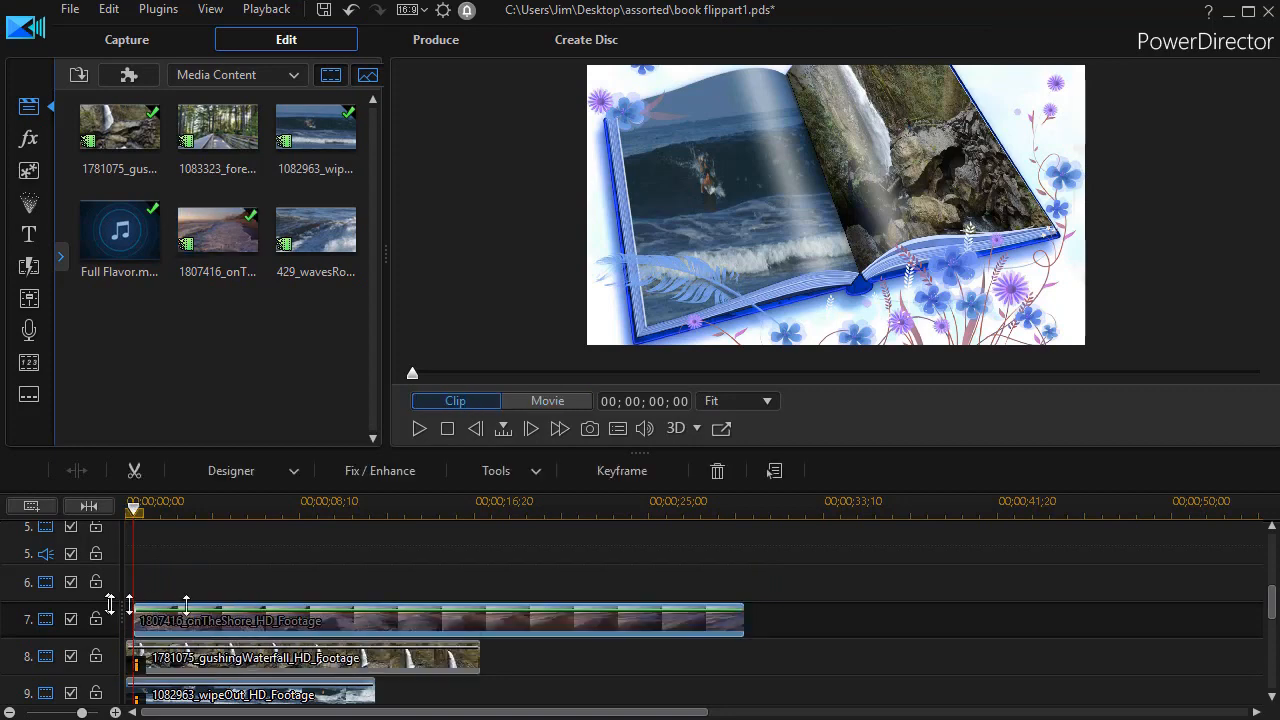
# - Play the whole movie from the beginning to review the page flip with the shore clip underneath
pyautogui.moveTo(136, 514); pyautogui.dragTo(120, 514)
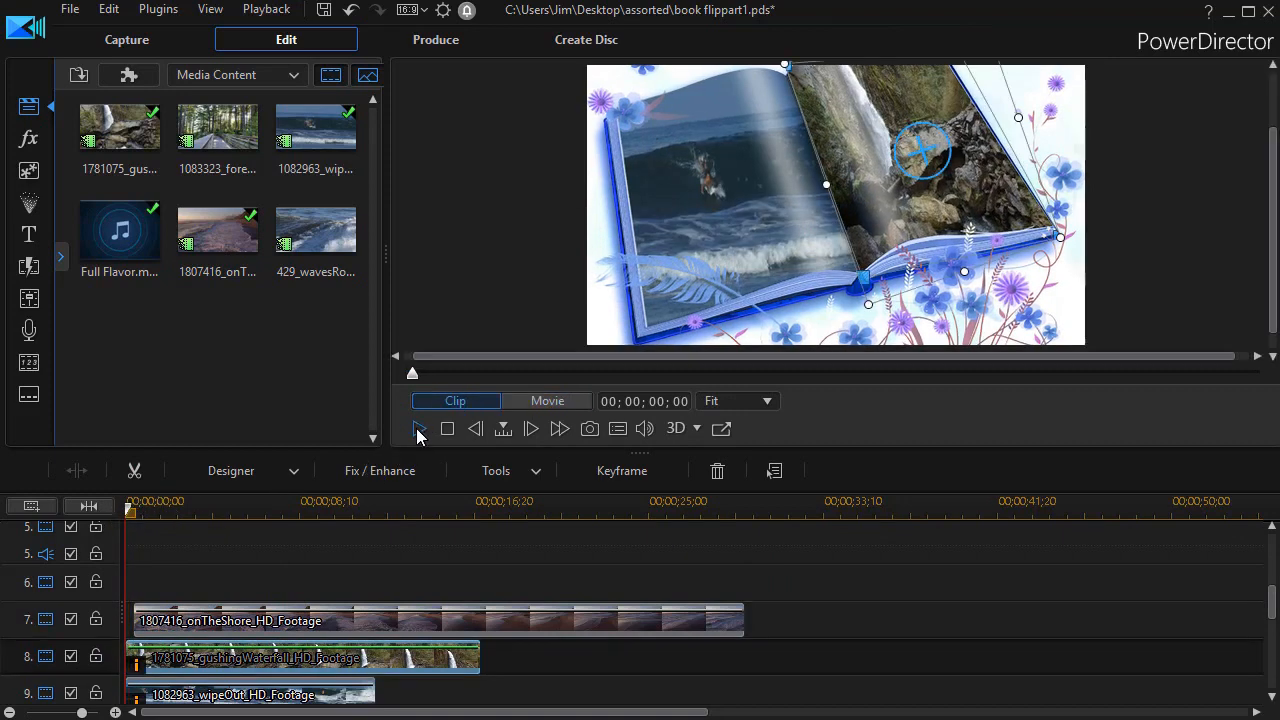
pyautogui.click(418, 428)
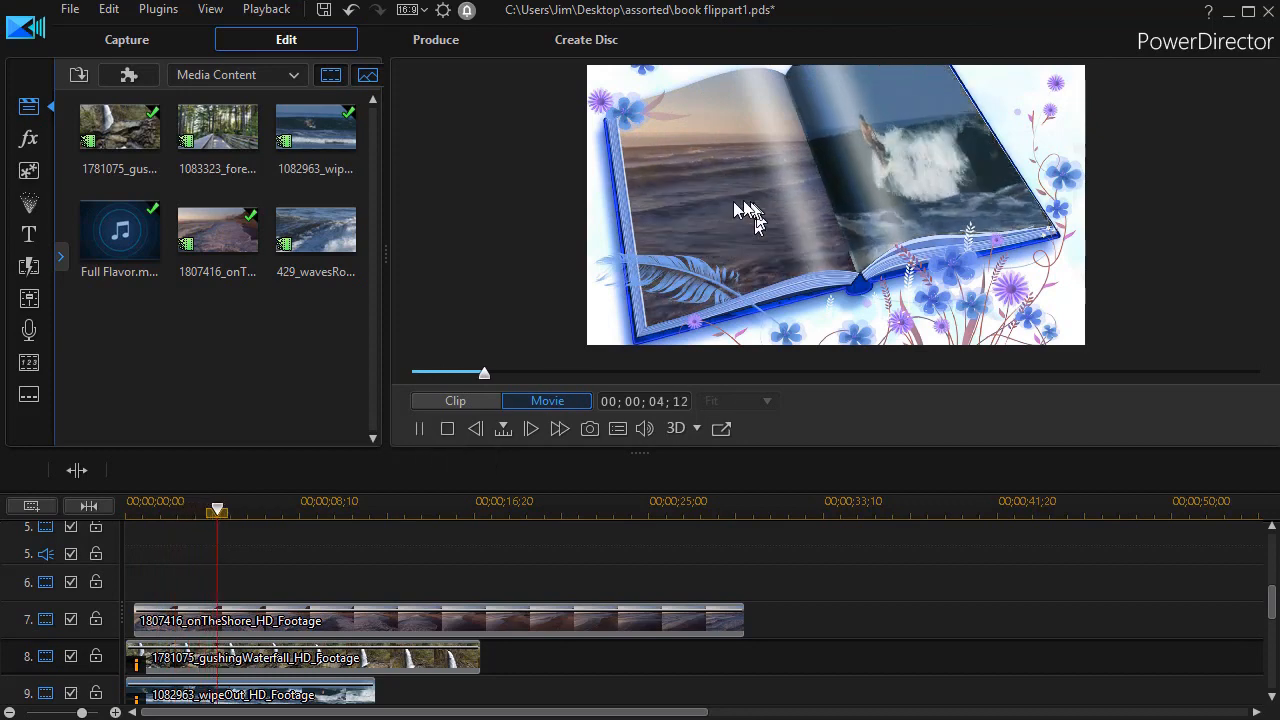
# - Open the onTheShore clip in the PiP Designer, scale it to about 0.783 and tilt it counterclockwise to match the book's angle
pyautogui.click(447, 428)
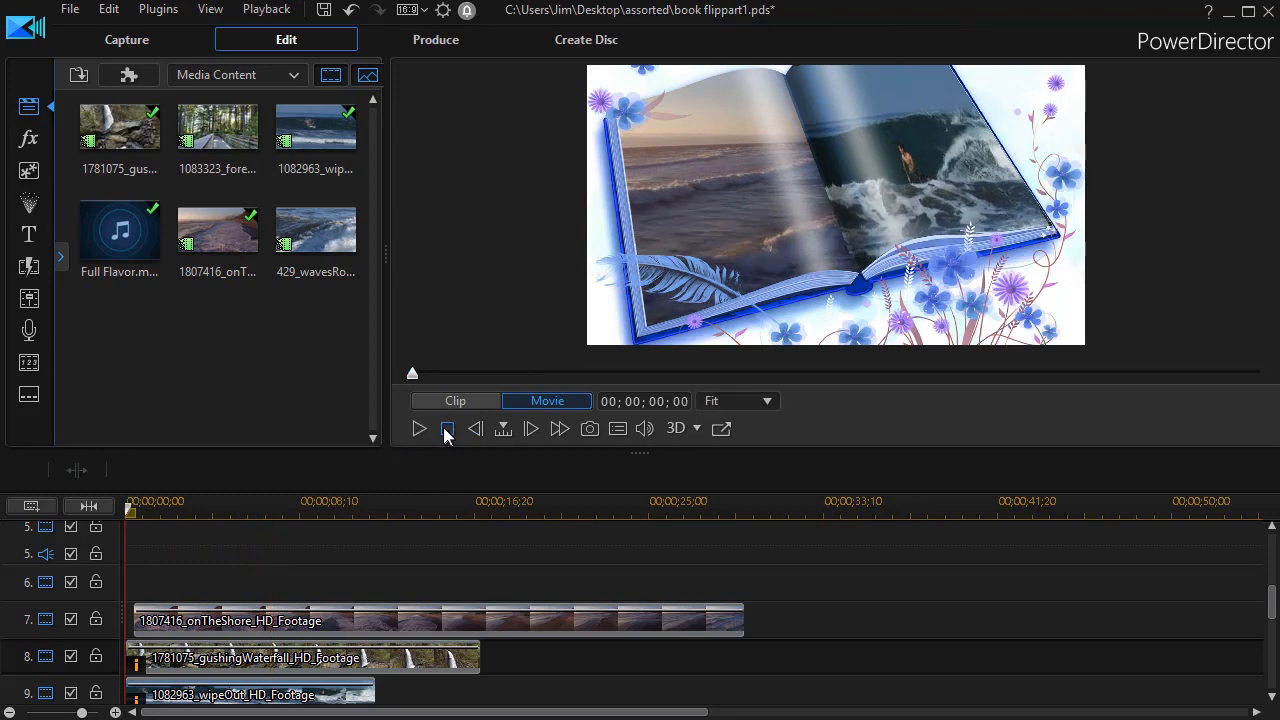
pyautogui.click(344, 618)
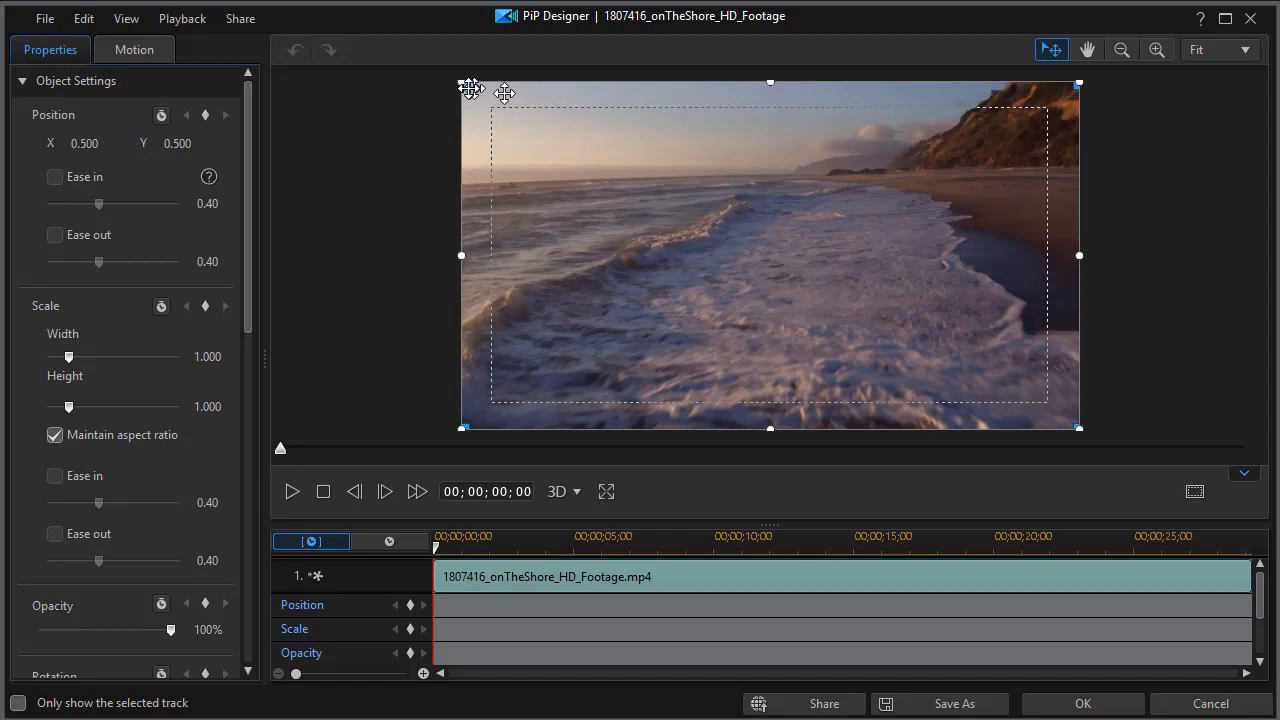
pyautogui.moveTo(463, 88); pyautogui.dragTo(596, 158)
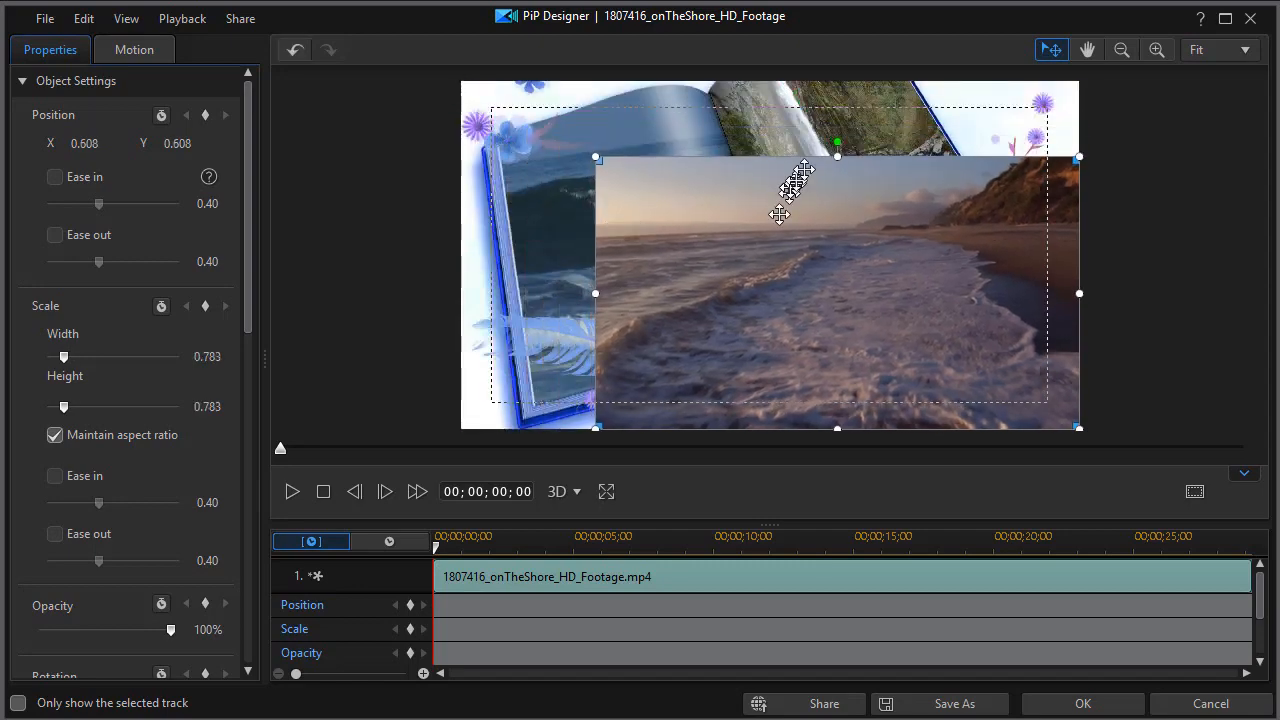
pyautogui.moveTo(838, 140); pyautogui.dragTo(800, 156)
# - Move the shore clip over the left page, reshape it to the page at about 0.469 width and 0.835 height, and accept the changes
pyautogui.moveTo(794, 291); pyautogui.dragTo(631, 221)
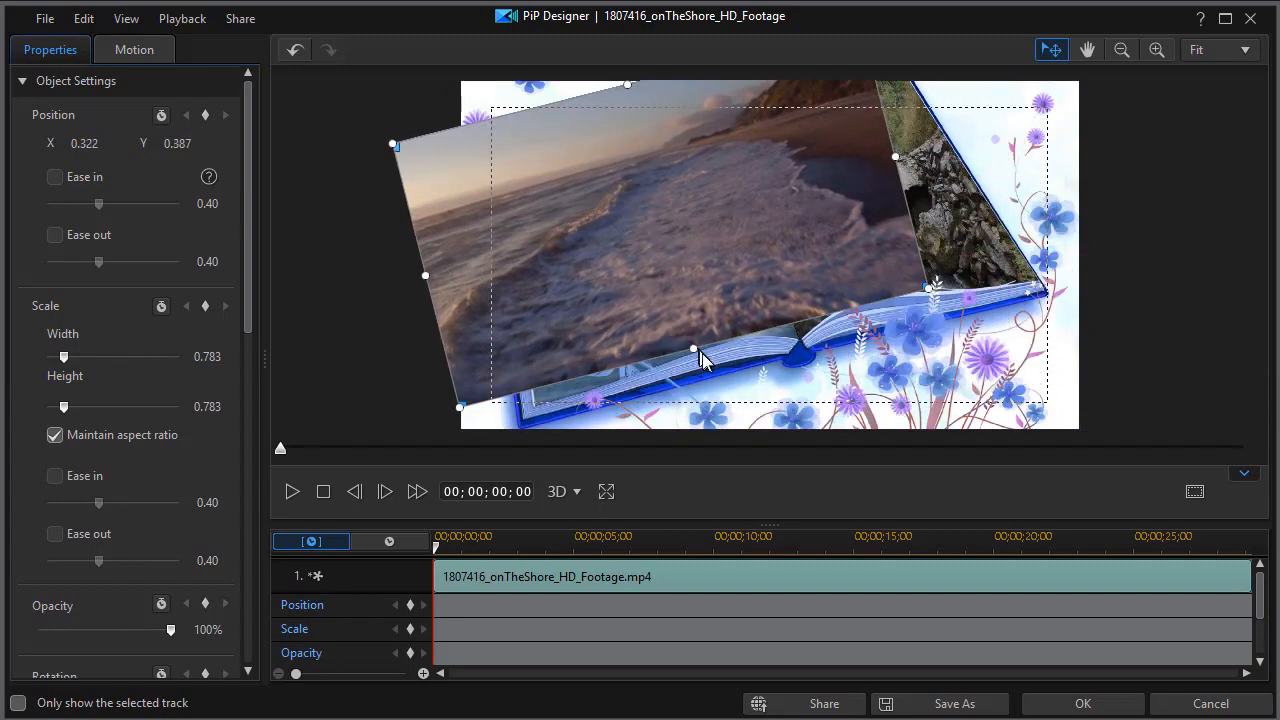
pyautogui.moveTo(695, 347); pyautogui.dragTo(698, 368)
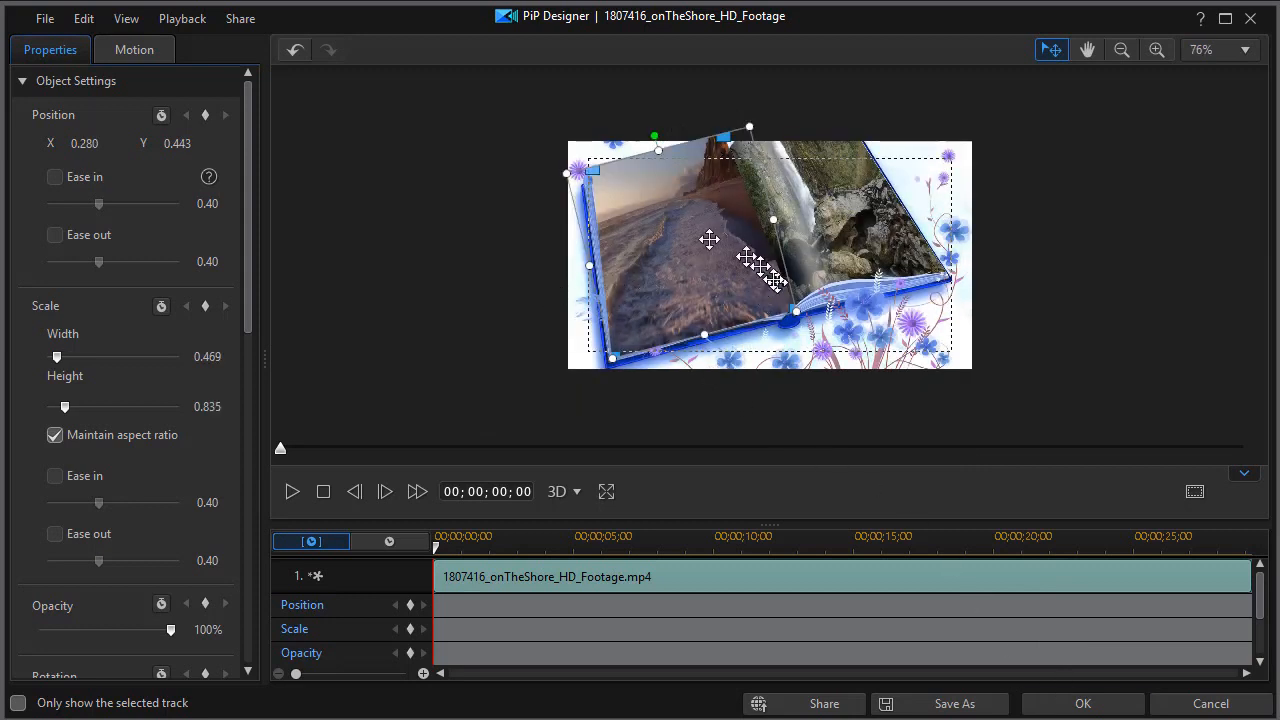
pyautogui.click(1064, 706)
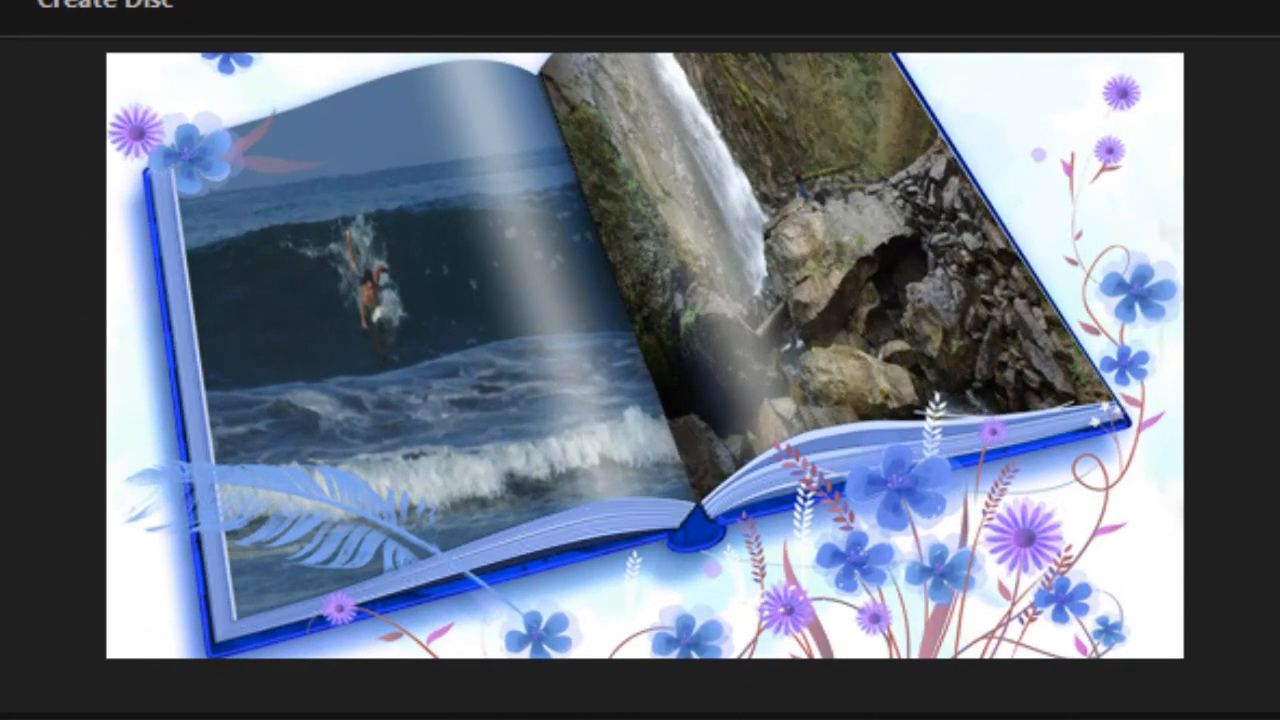
# - Play and pause the movie preview to review the surfing page's flip with the shore clip underneath
pyautogui.press('space')
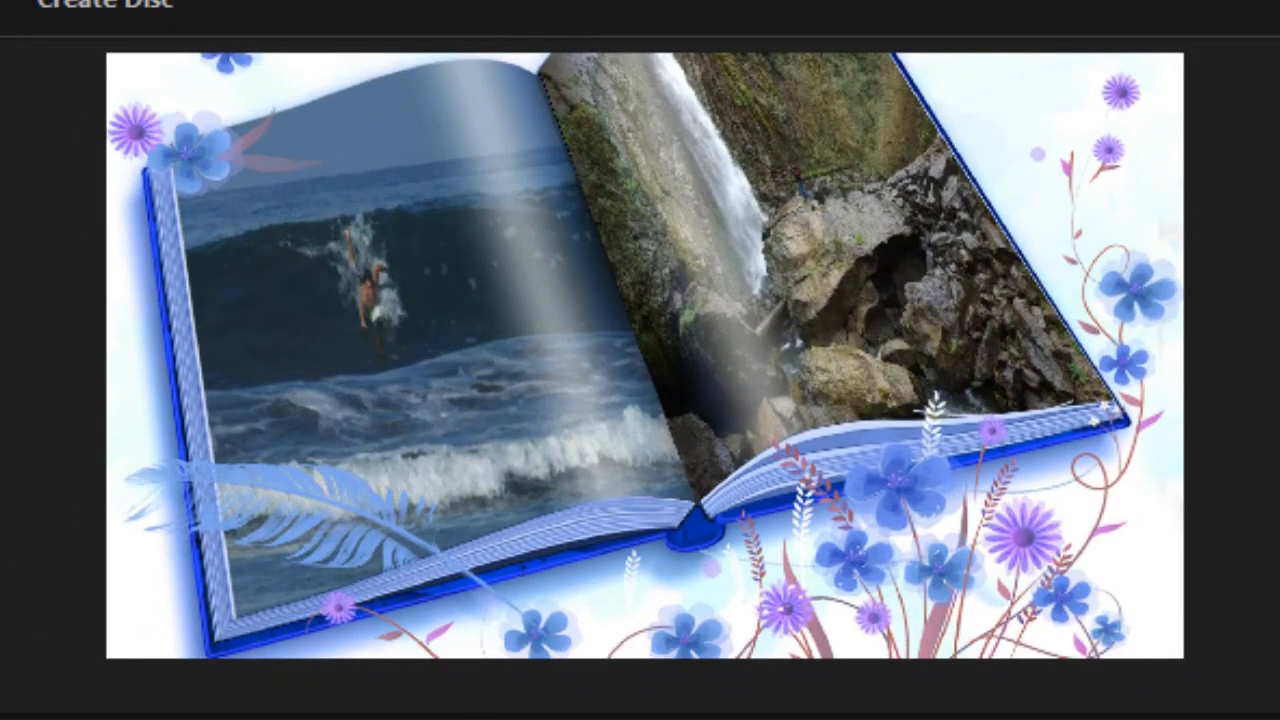
pyautogui.press('space')
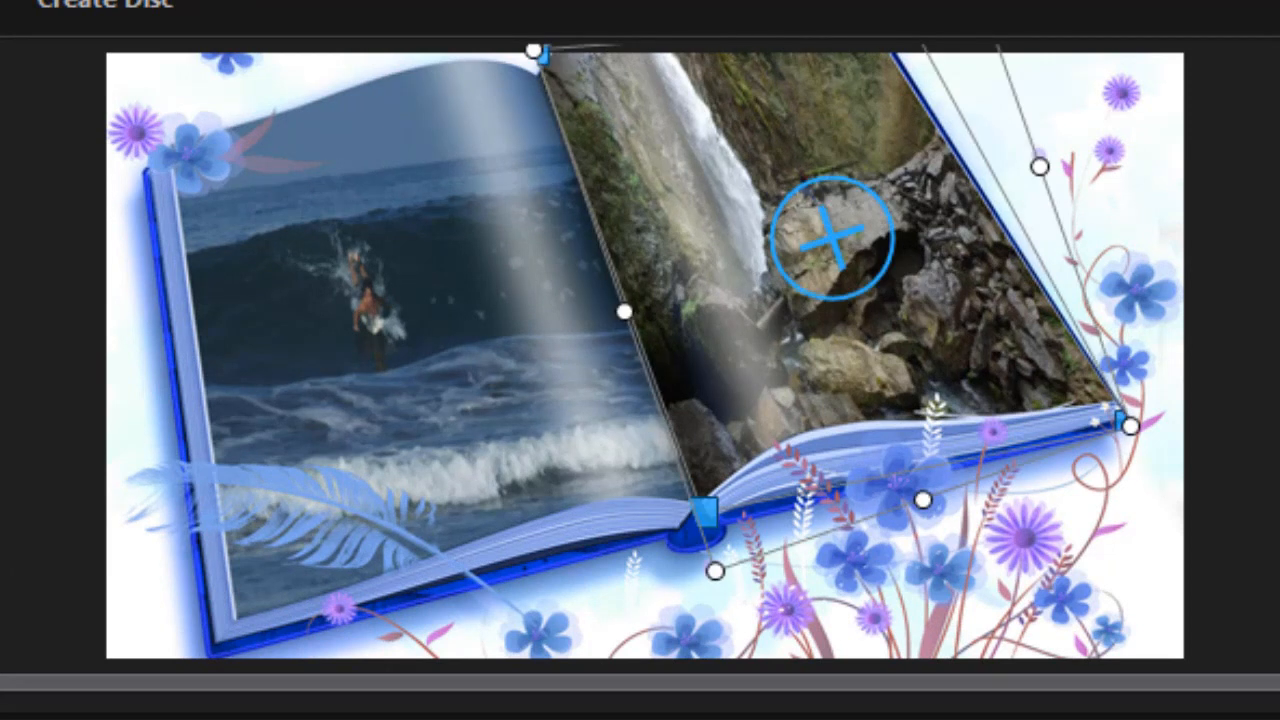
pyautogui.press('space')
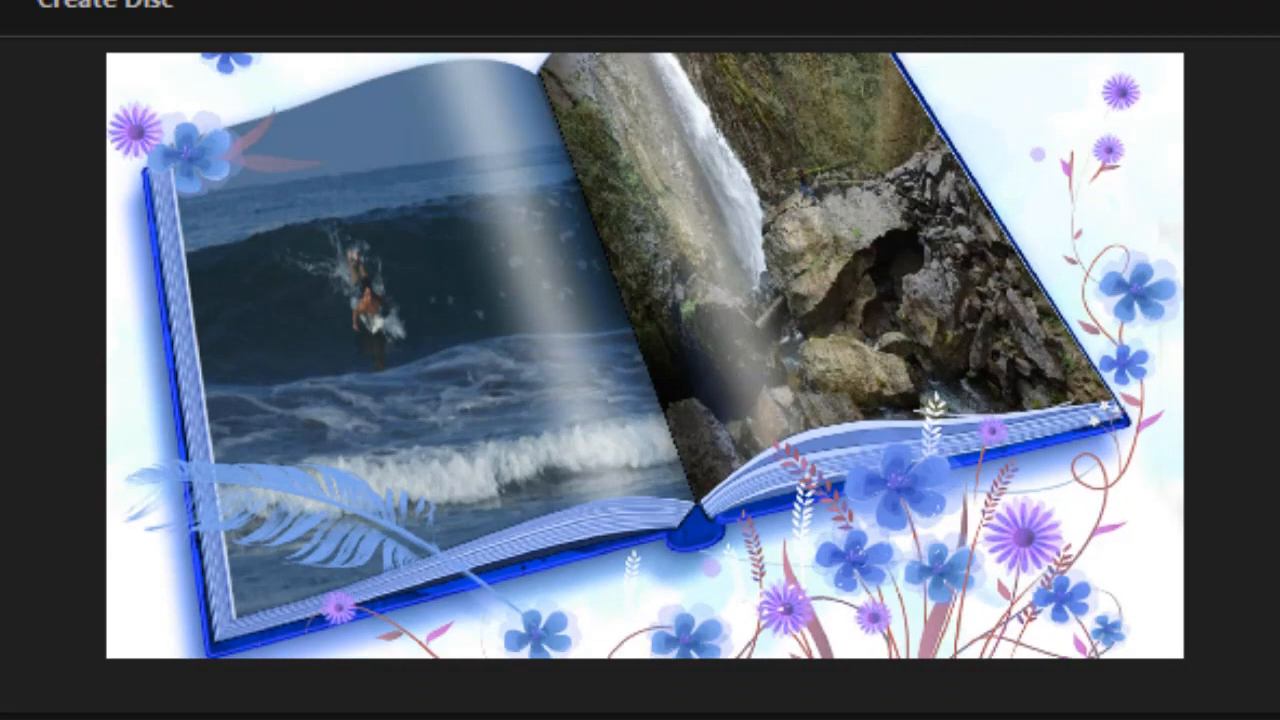